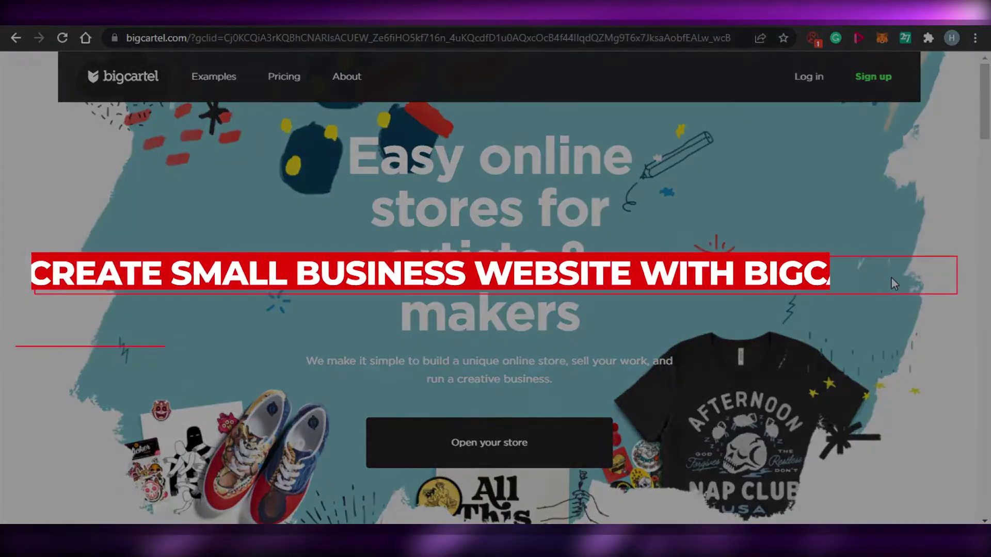
# Go to the Pricing page and scroll to the Free, $9.99/month and $19.99/month plan cards.
pyautogui.scroll(-10, 988, 292)
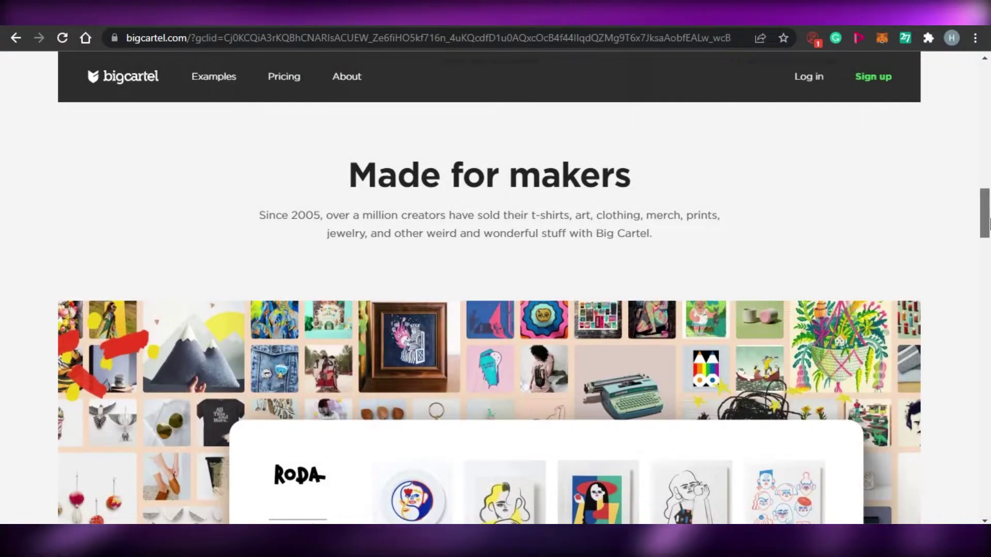
pyautogui.moveTo(988, 230); pyautogui.dragTo(988, 84)
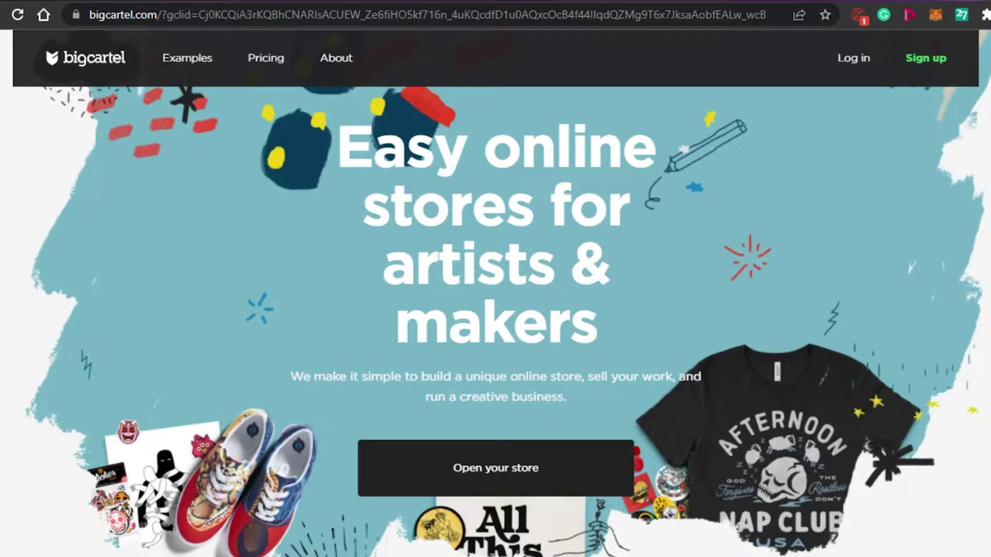
pyautogui.scroll(-10, 704, 226)
pyautogui.scroll(-15, 495, 320)
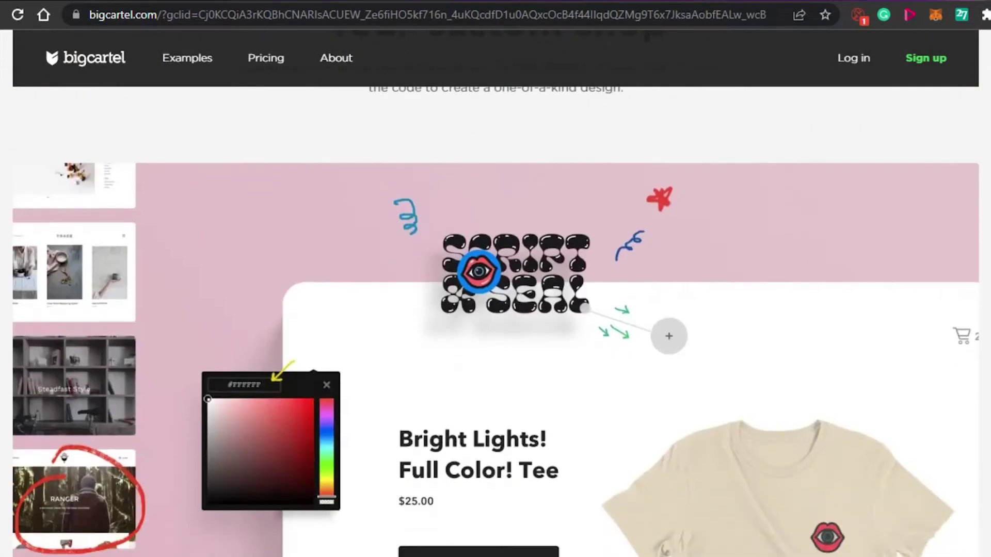
pyautogui.scroll(-5, 496, 309)
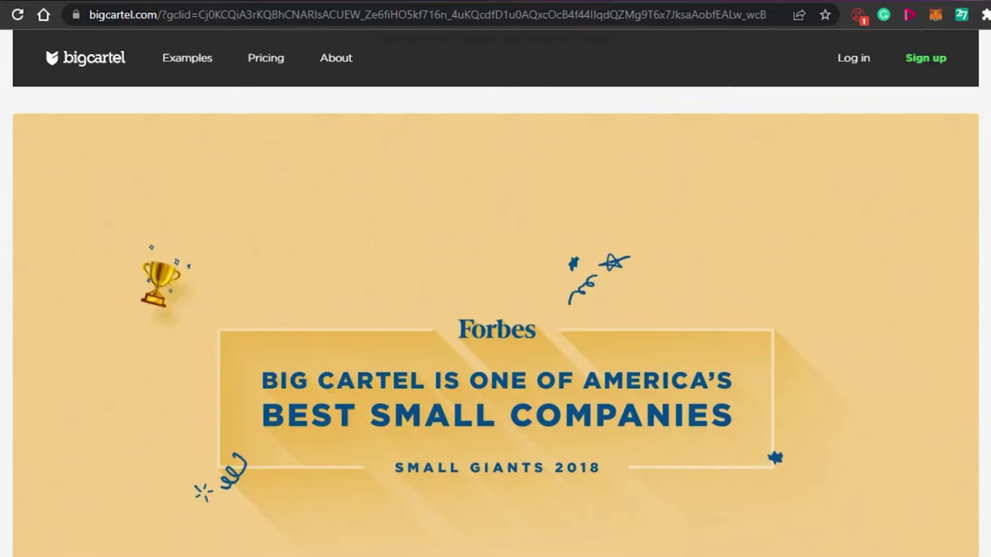
pyautogui.scroll(8, 495, 309)
pyautogui.scroll(-10, 496, 309)
pyautogui.scroll(-6, 495, 309)
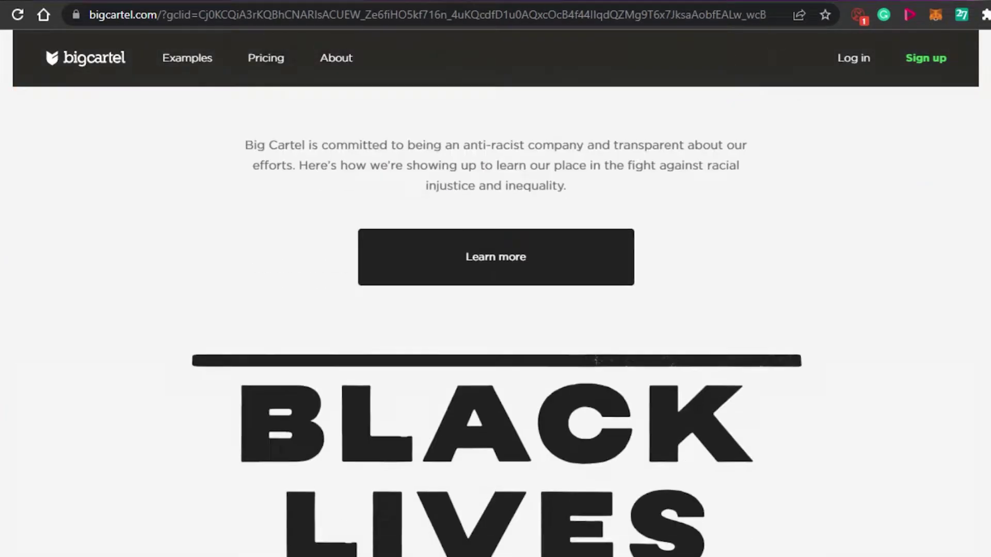
pyautogui.scroll(20, 495, 310)
pyautogui.scroll(-6, 495, 310)
pyautogui.scroll(12, 495, 310)
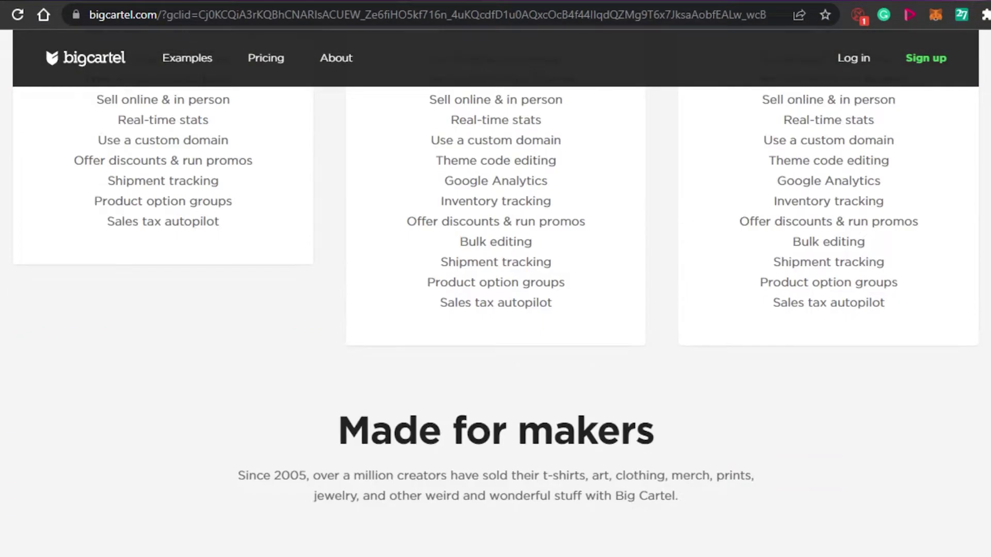
pyautogui.scroll(-6, 496, 310)
pyautogui.scroll(6, 495, 309)
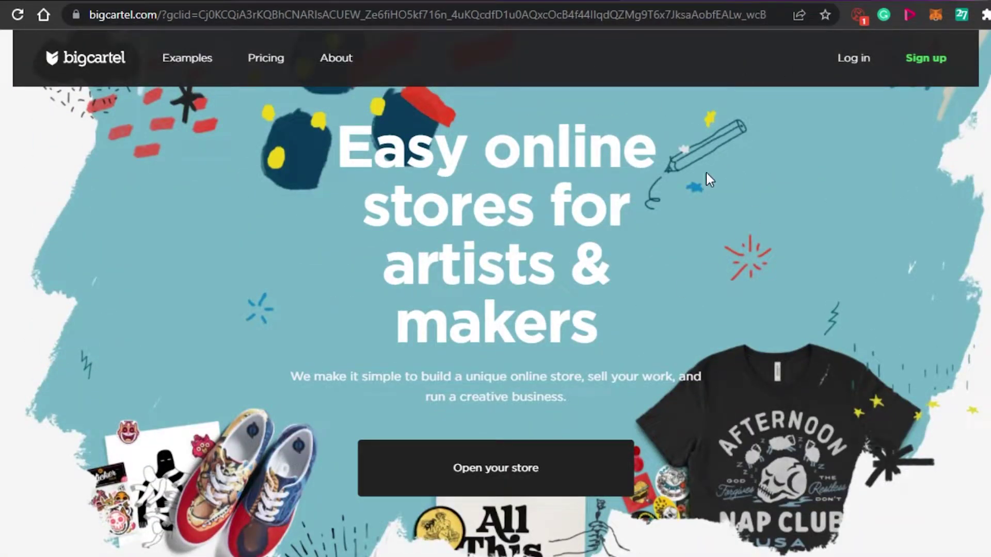
pyautogui.click(924, 65)
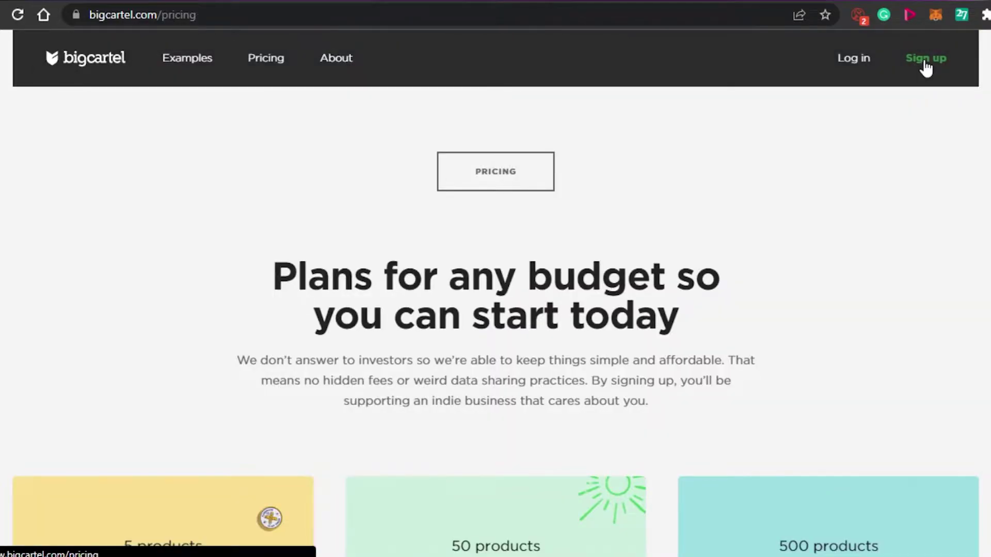
pyautogui.scroll(-8, 495, 310)
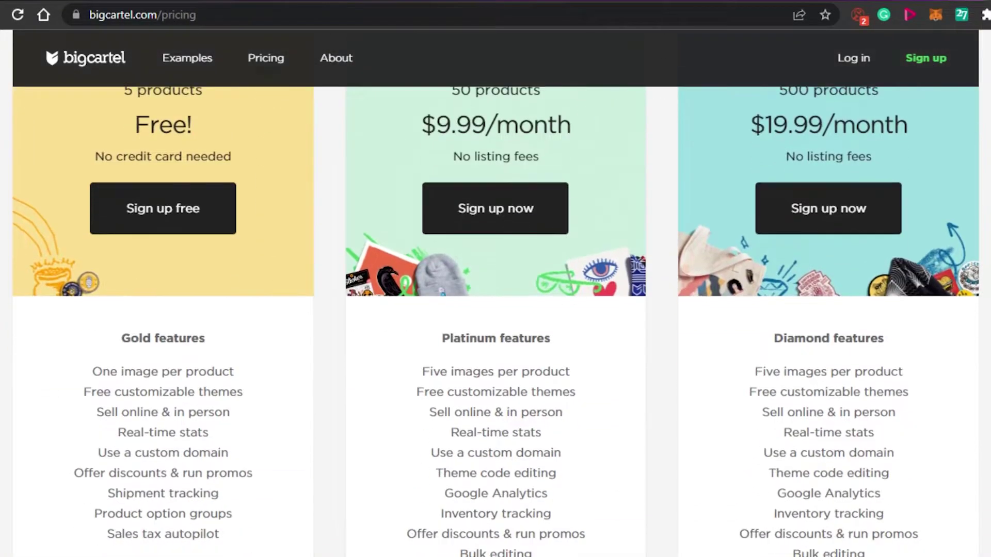
pyautogui.scroll(3, 495, 310)
pyautogui.scroll(-1, 495, 309)
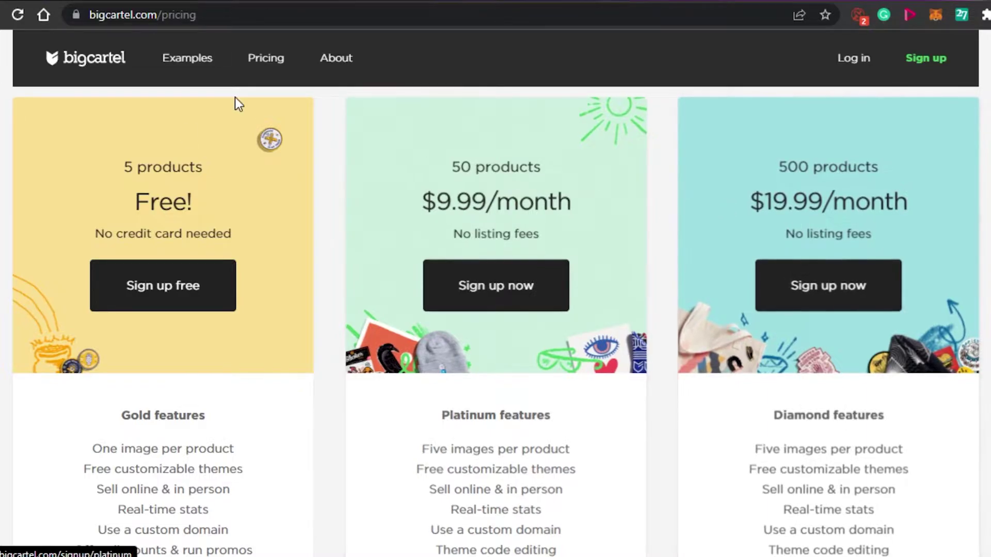
# Register on the free plan with an email, a password and the shop name Sway101.
pyautogui.click(144, 308)
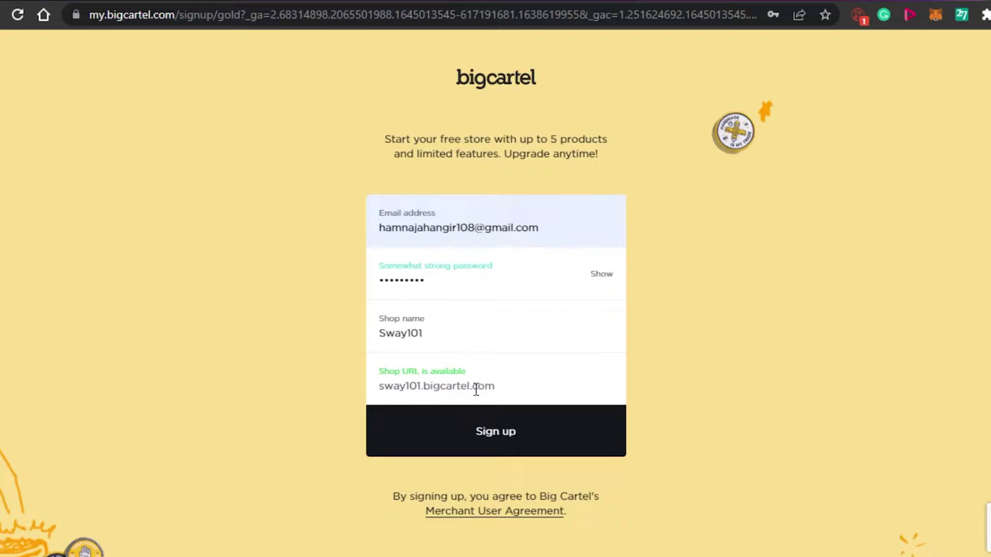
pyautogui.click(482, 435)
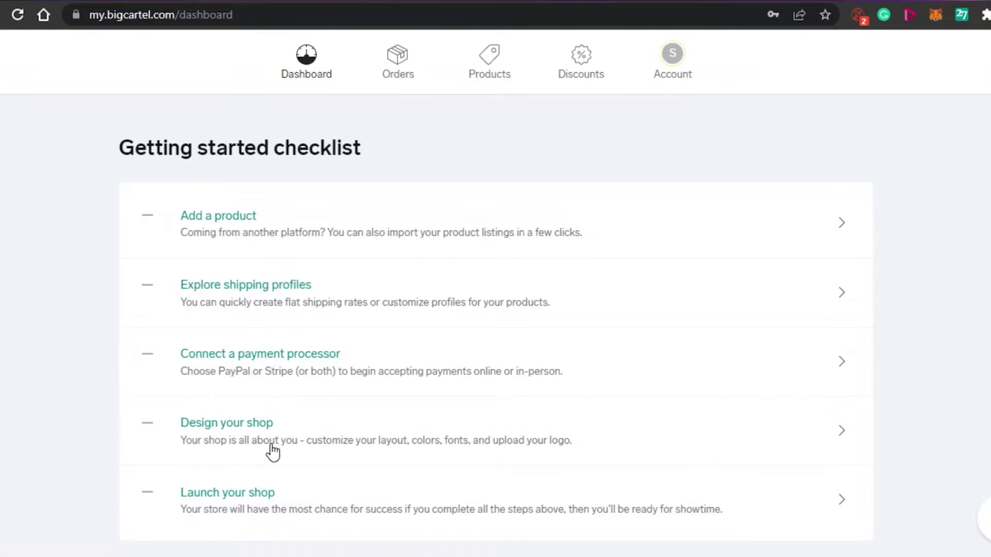
pyautogui.scroll(-2, 495, 288)
pyautogui.scroll(-1, 495, 289)
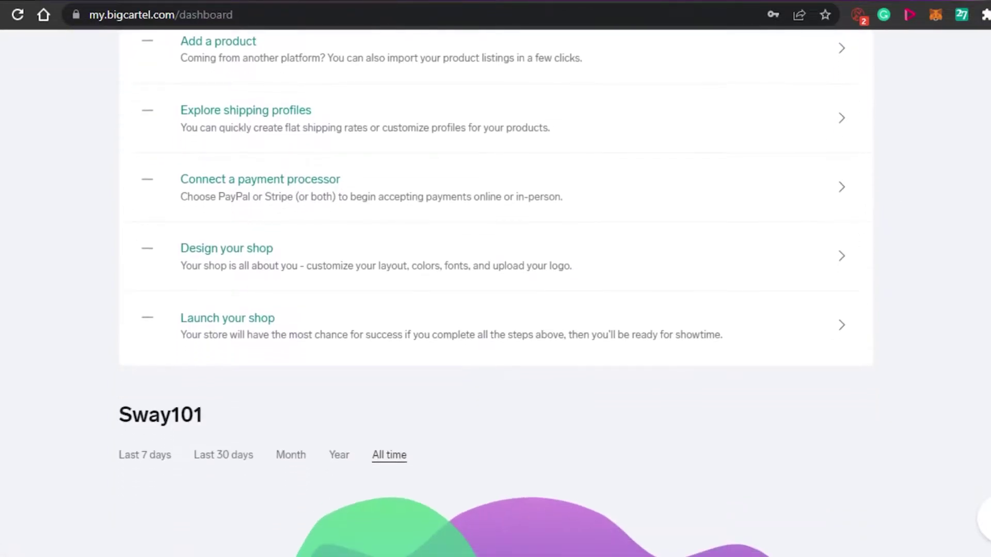
pyautogui.scroll(-4, 496, 289)
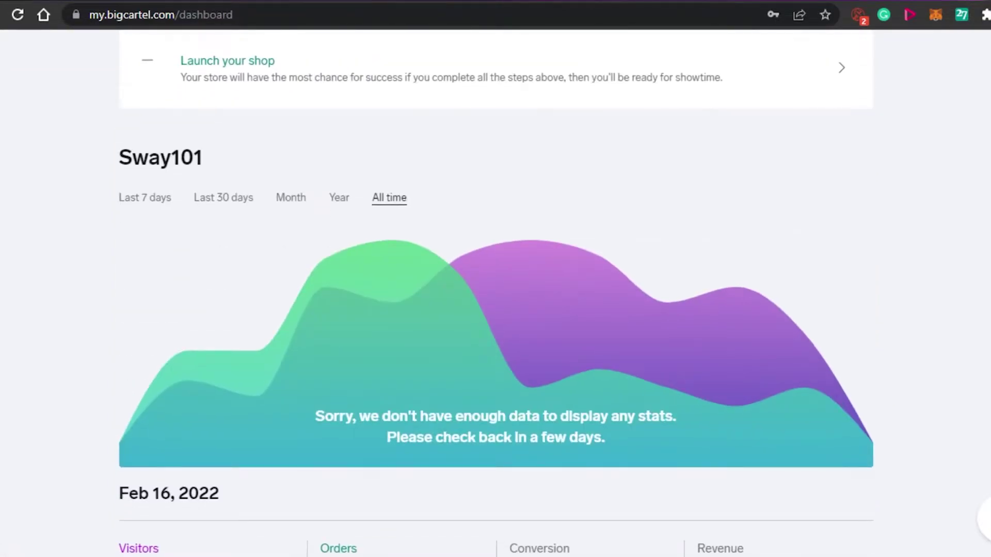
pyautogui.scroll(-3, 166, 478)
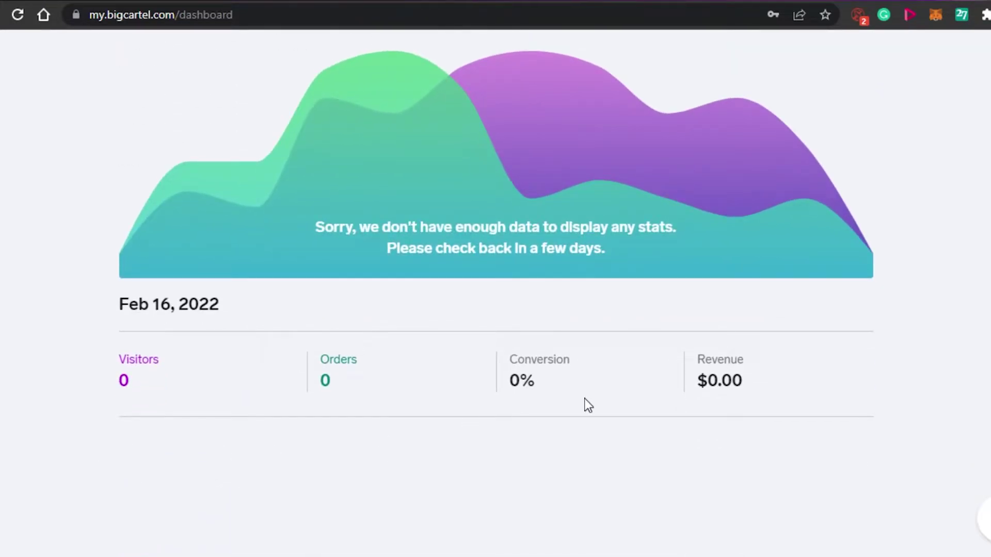
pyautogui.scroll(8, 589, 405)
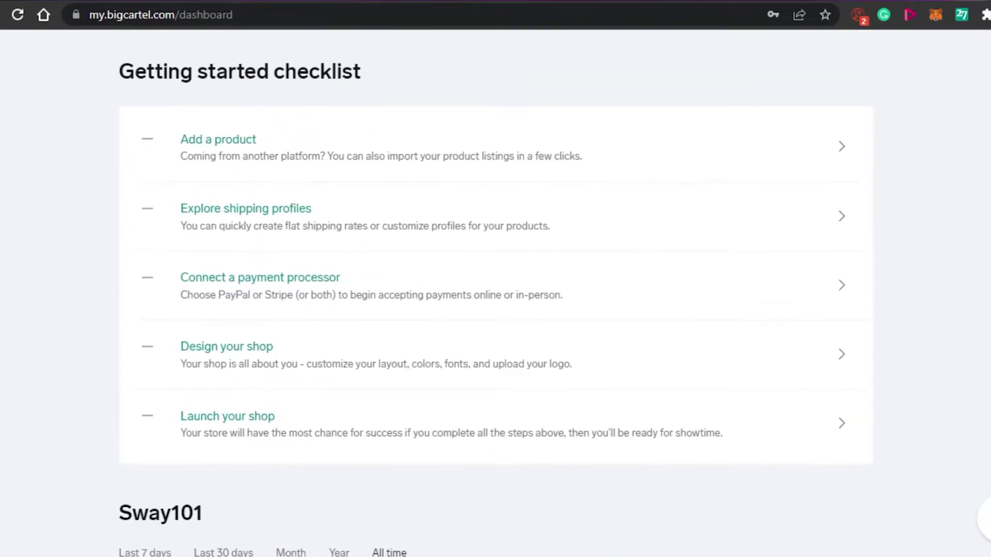
pyautogui.scroll(2, 495, 289)
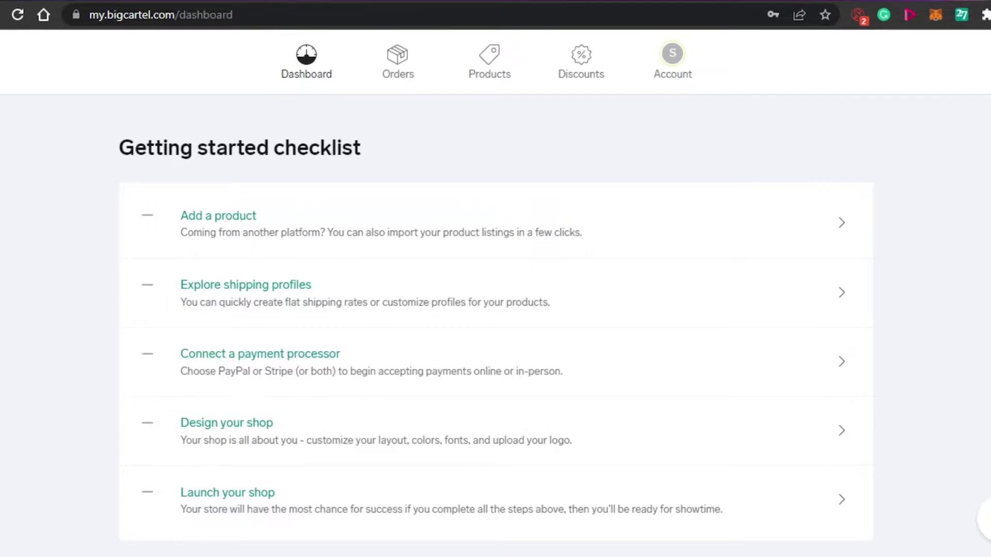
pyautogui.scroll(-1, 495, 279)
pyautogui.scroll(1, 496, 278)
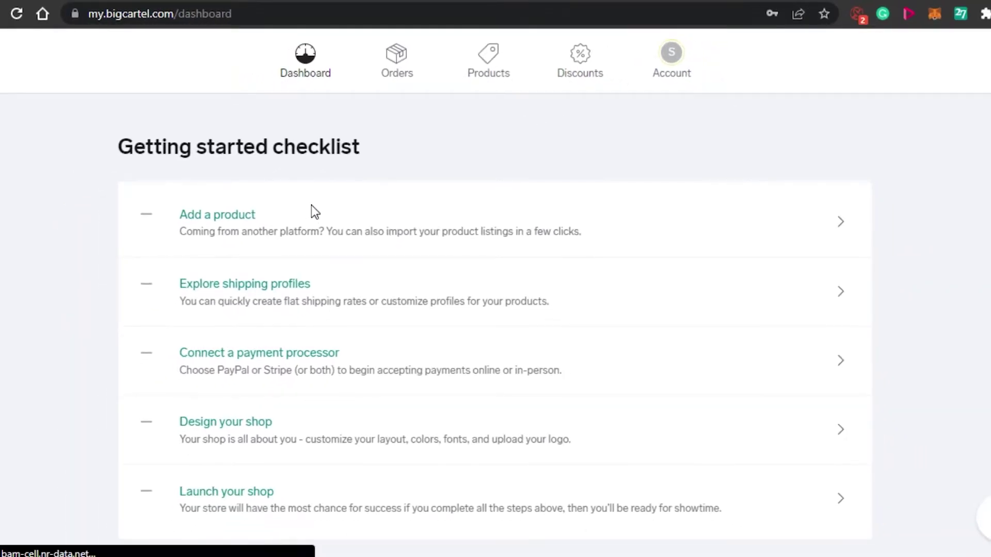
# From the checklist's Add a product item, dismiss the tour popup and open a blank New Product form.
pyautogui.click(313, 213)
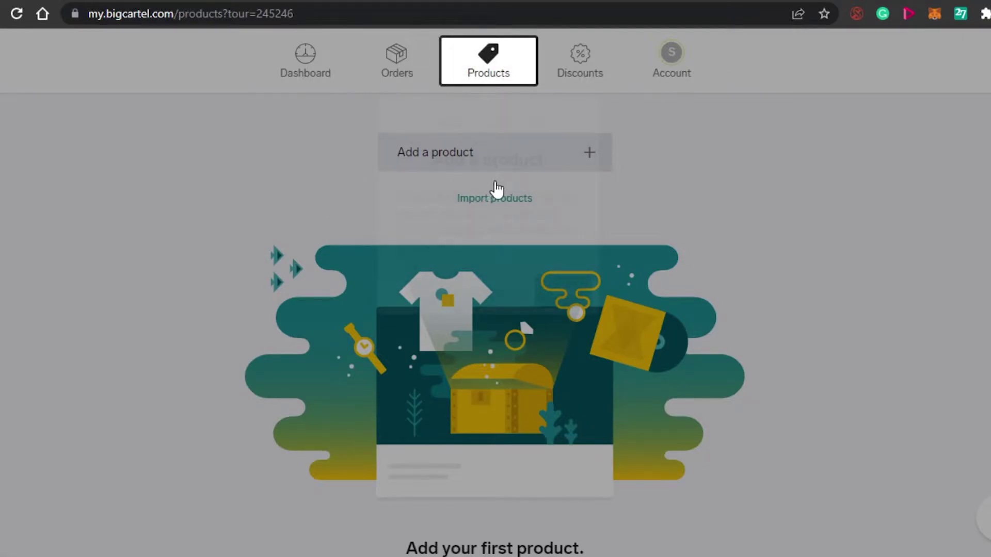
pyautogui.click(573, 123)
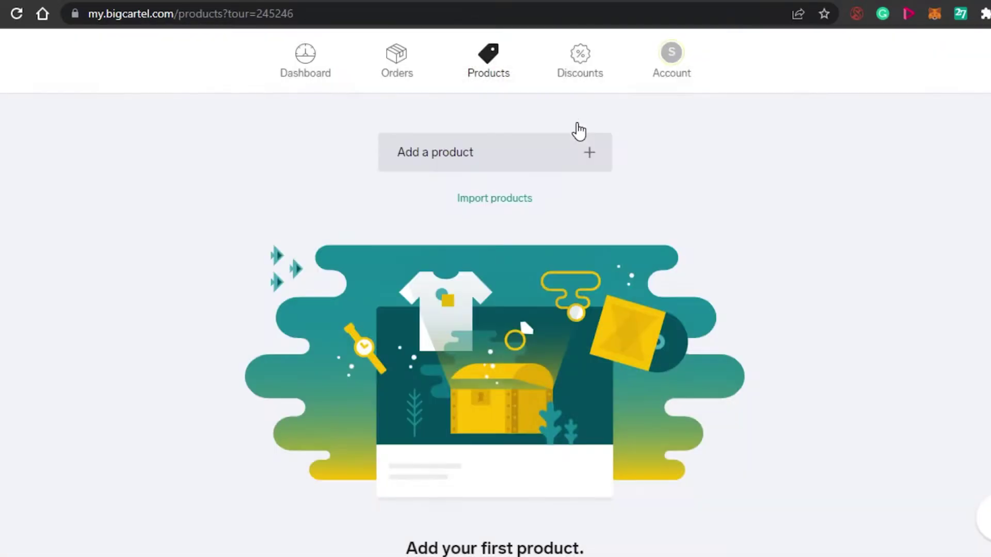
pyautogui.click(460, 164)
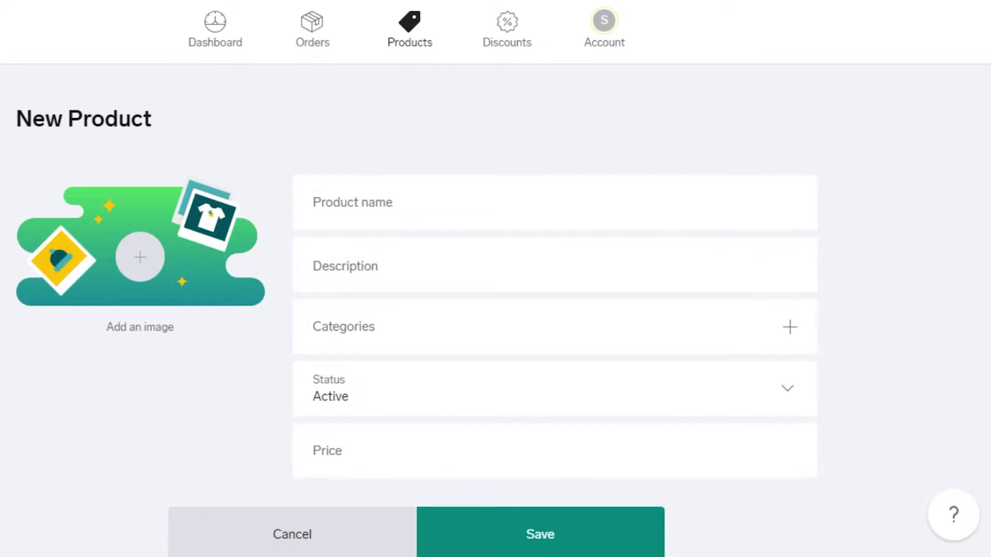
# Upload the black headphones picture as the product image.
pyautogui.scroll(-15, 495, 278)
pyautogui.click(139, 261)
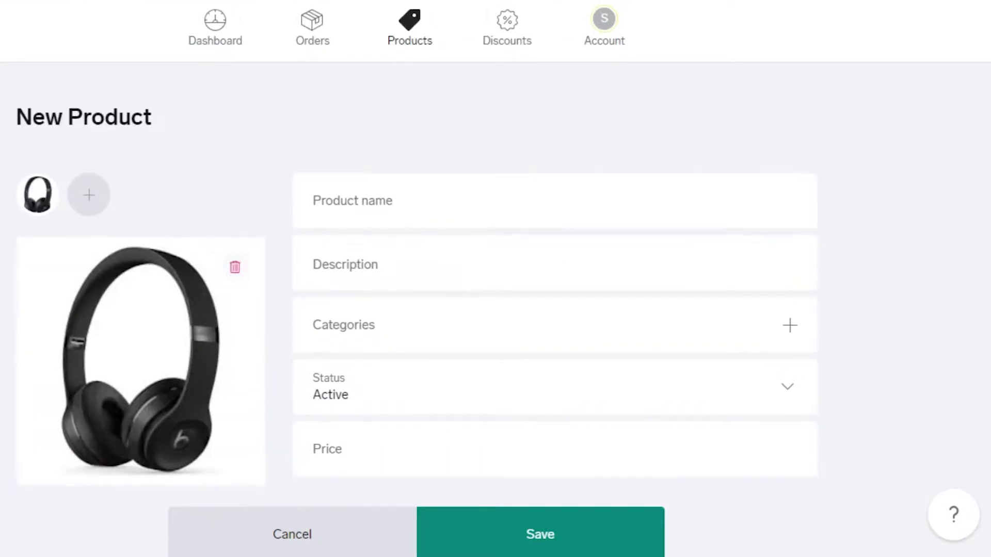
pyautogui.scroll(-4, 495, 279)
pyautogui.scroll(2, 703, 110)
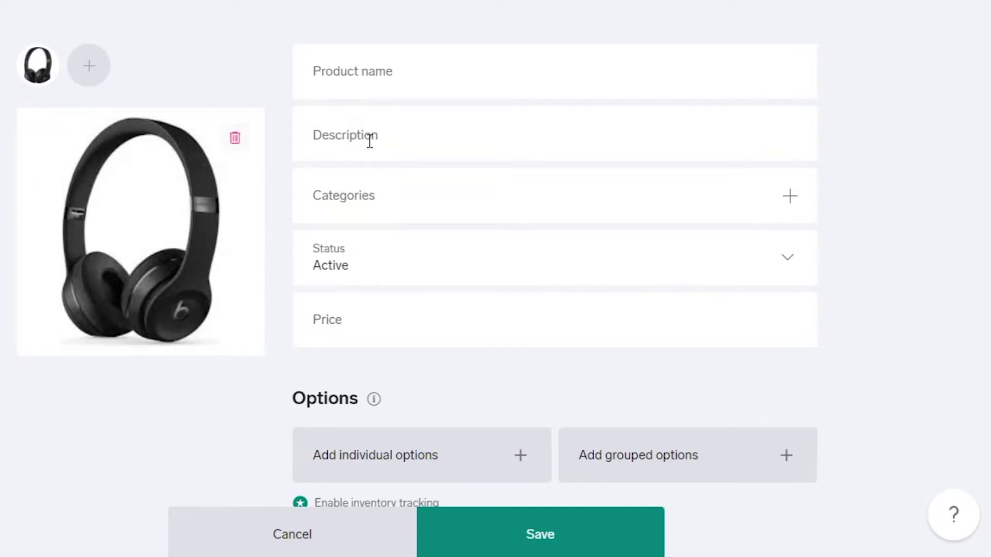
# Name the product 'Headphones' with the description 'Black, Good Quality Headphones'.
pyautogui.click(372, 77)
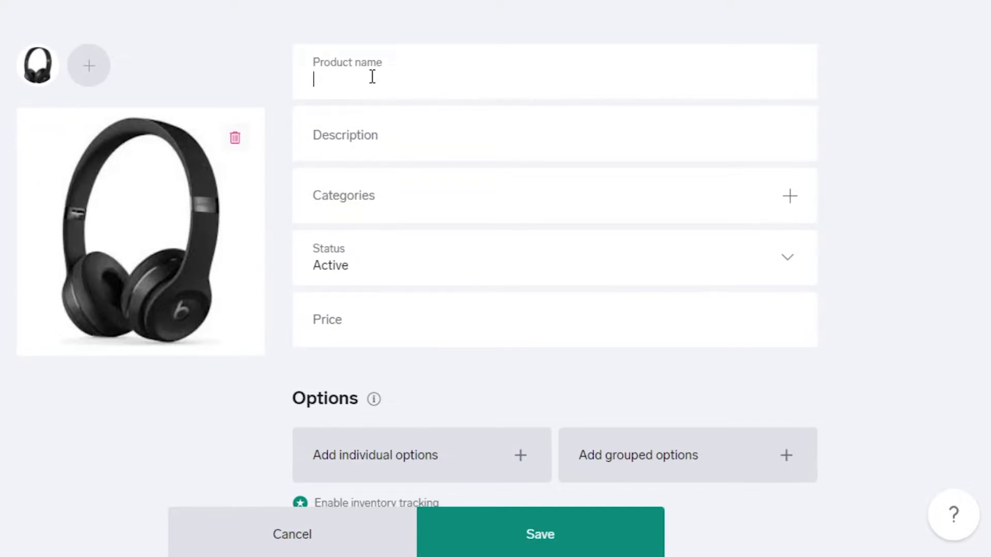
pyautogui.write('Headphones')
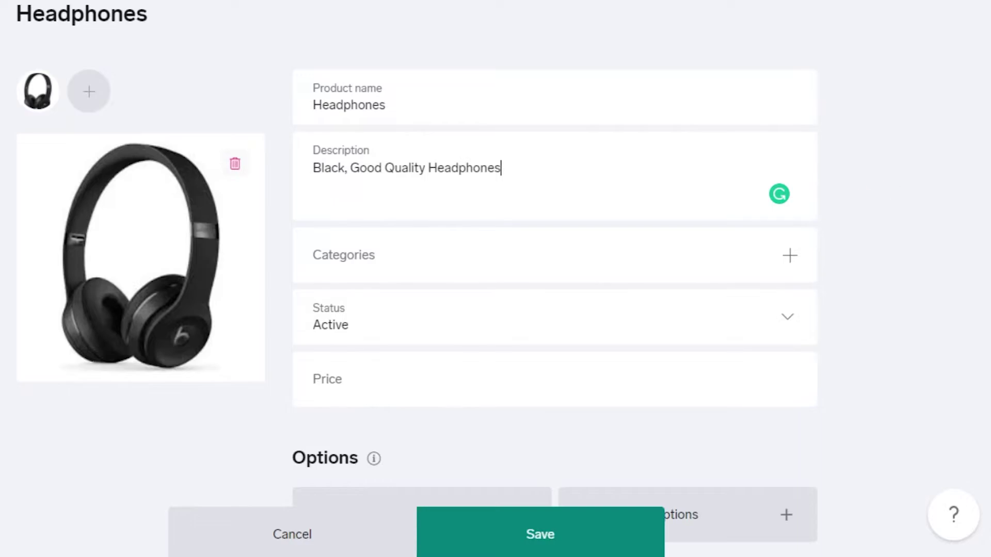
pyautogui.scroll(-3, 849, 193)
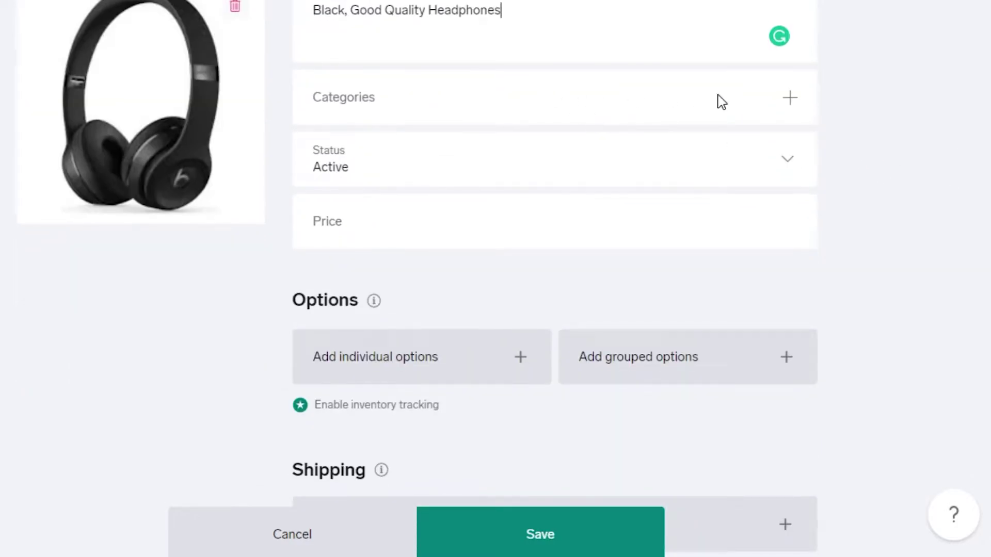
# In Manage categories, add the categories Accessories and Gadget.
pyautogui.click(797, 111)
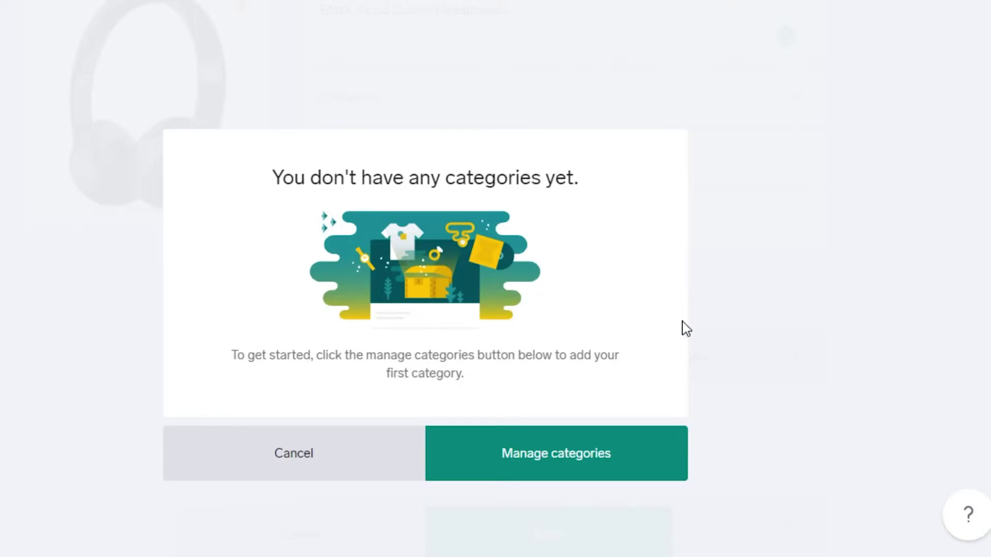
pyautogui.click(601, 457)
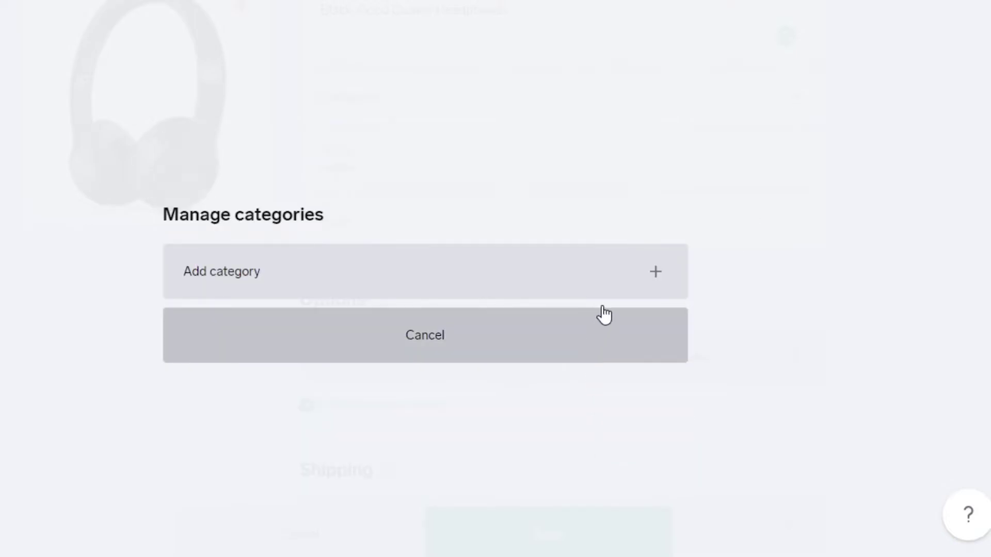
pyautogui.click(646, 290)
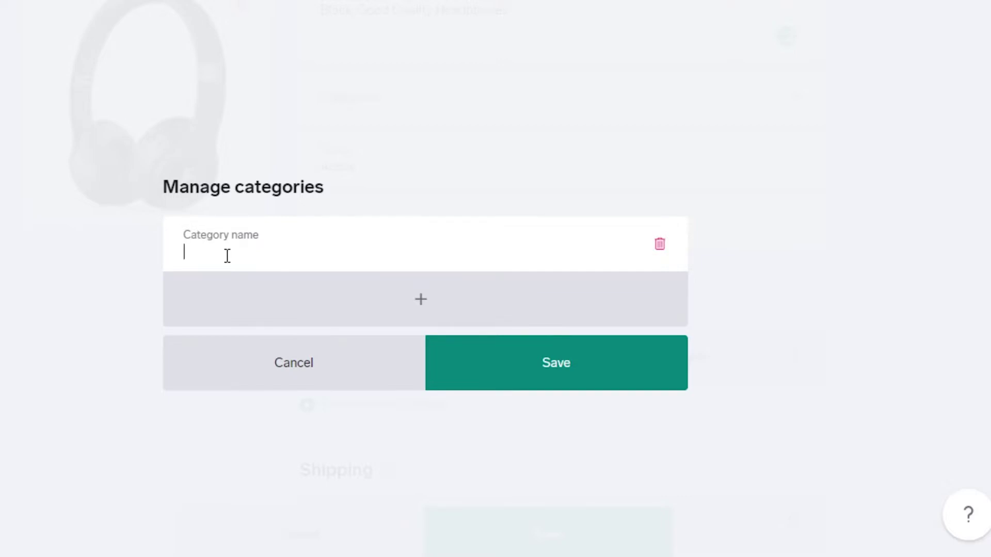
pyautogui.write('Accessories')
pyautogui.click(488, 281)
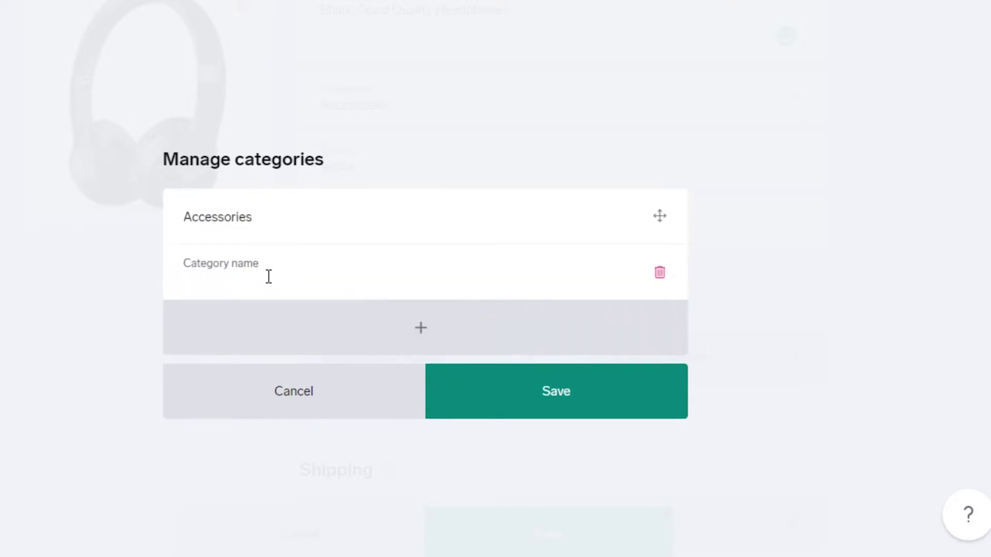
pyautogui.write('Gadget')
pyautogui.press('Left')
pyautogui.press('Left')
pyautogui.press('Left')
pyautogui.press('Left')
pyautogui.write('a')
pyautogui.press('End')
# Add an Electronics category, save the list, and assign all three categories to the product.
pyautogui.click(450, 306)
pyautogui.write('Electronics')
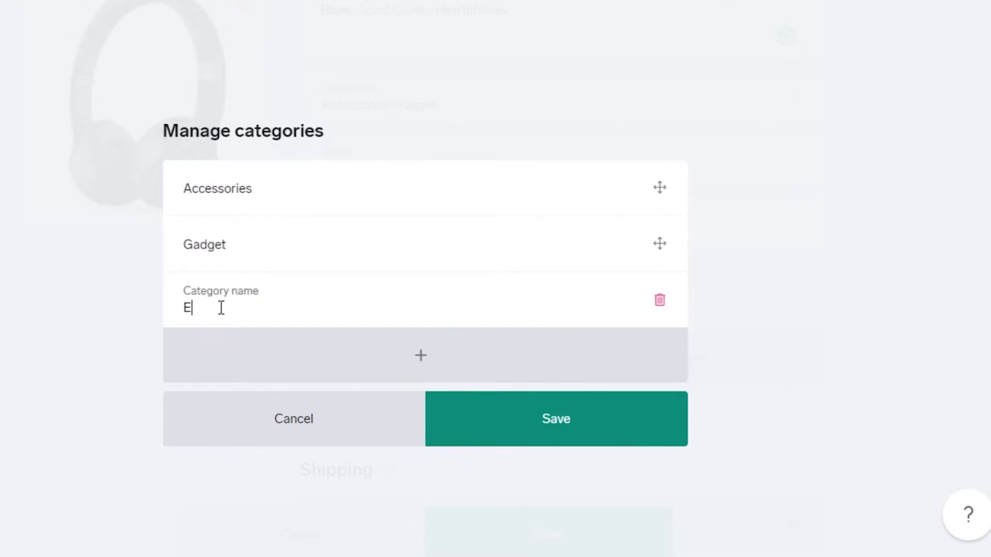
pyautogui.click(536, 437)
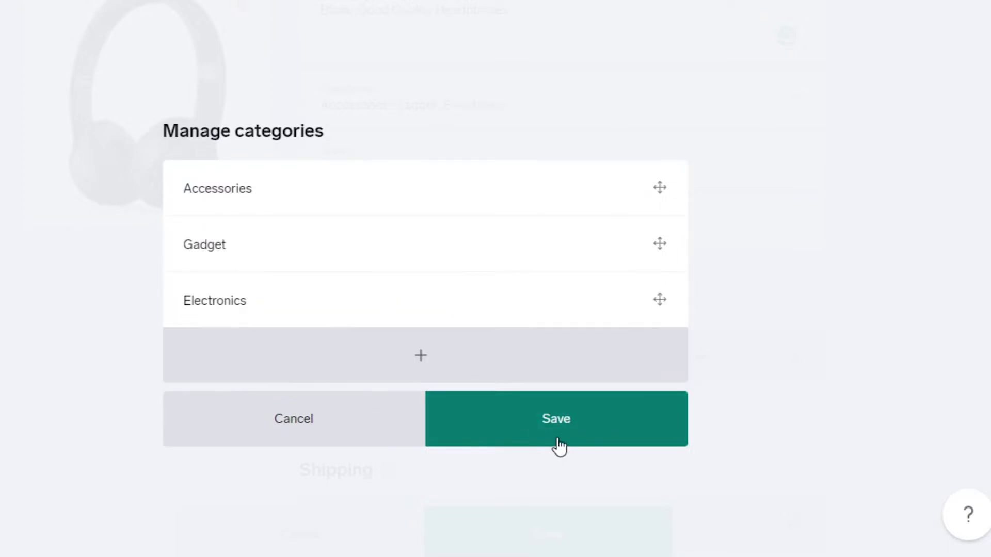
pyautogui.click(559, 445)
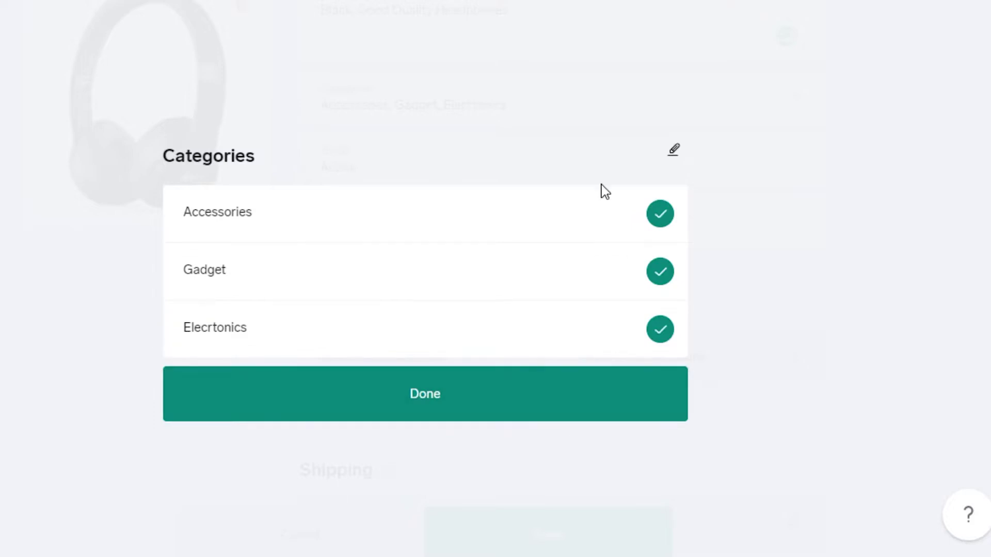
pyautogui.click(444, 407)
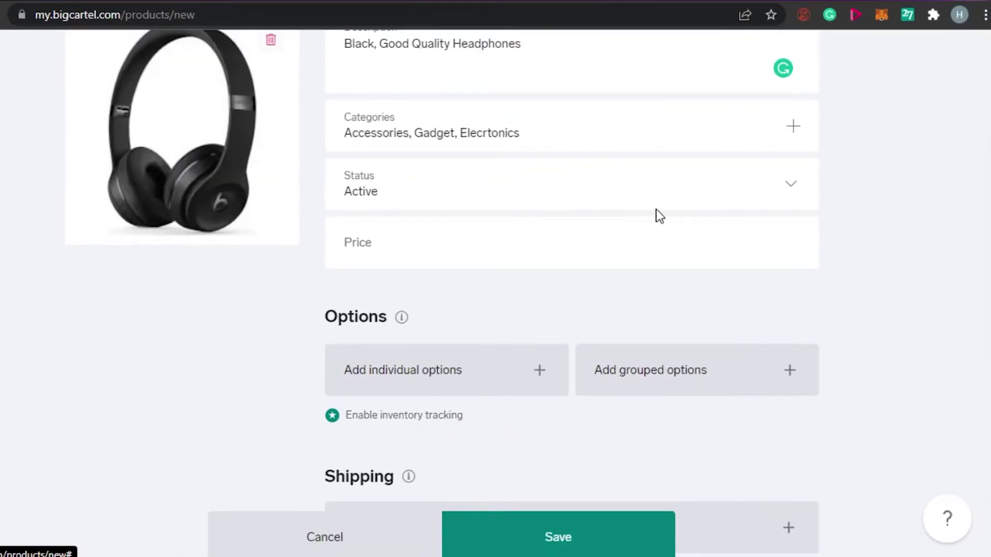
# Set the product status to Coming Soon.
pyautogui.click(791, 196)
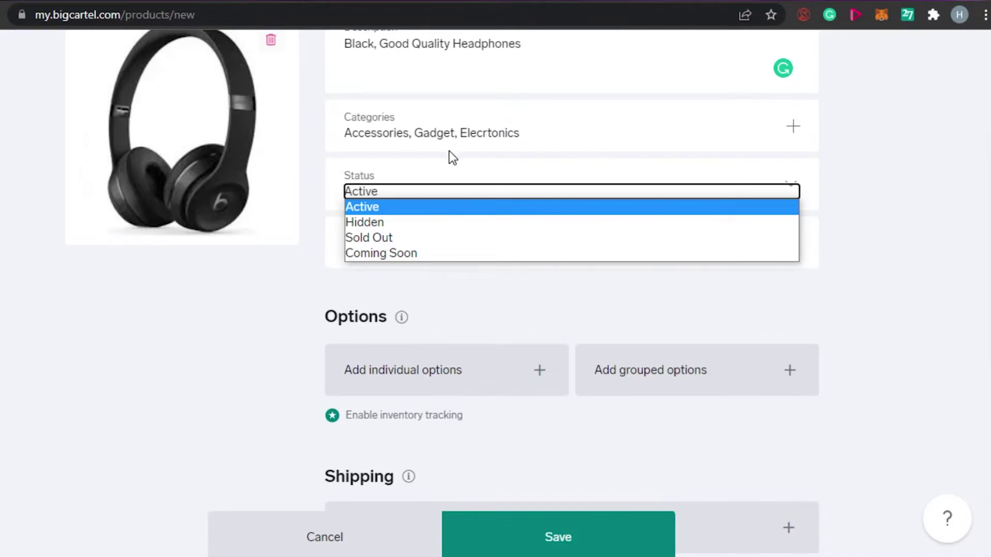
pyautogui.click(380, 254)
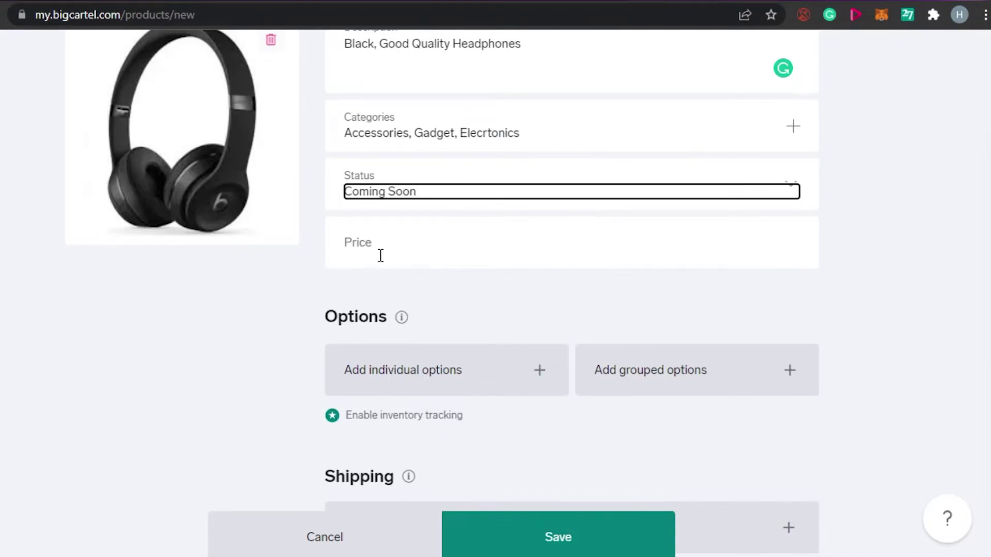
pyautogui.scroll(5, 567, 232)
pyautogui.scroll(-6, 870, 166)
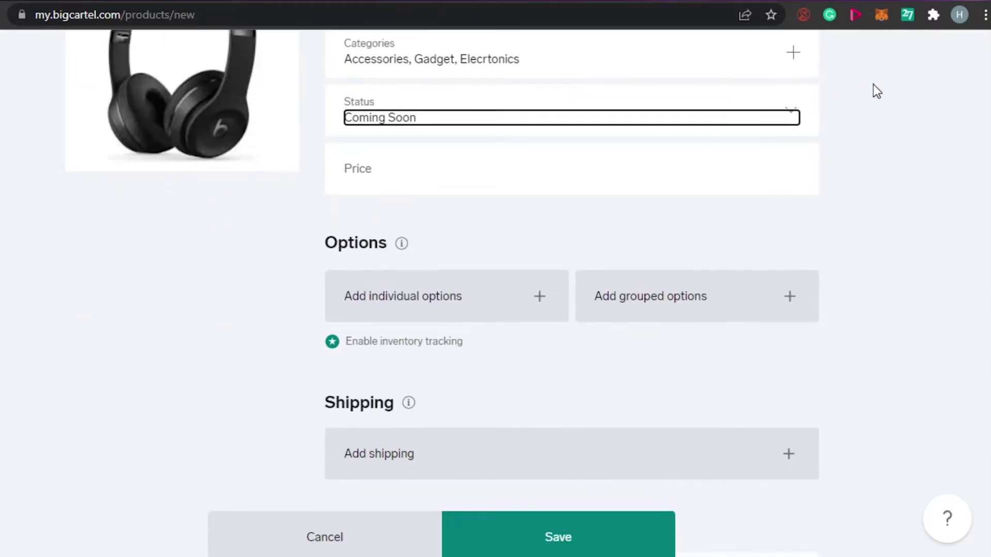
pyautogui.click(789, 119)
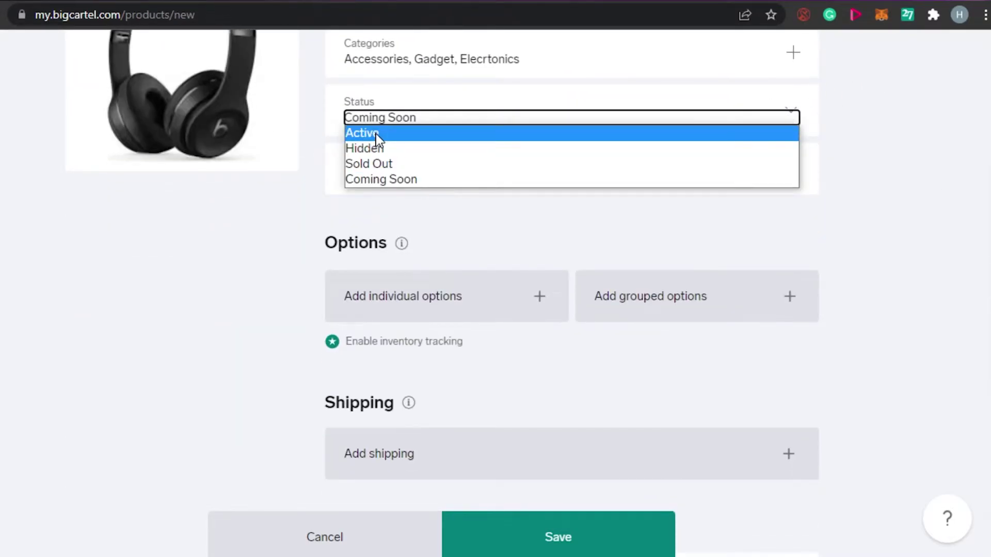
pyautogui.click(355, 186)
# Give the product a price of $30.00.
pyautogui.click(388, 171)
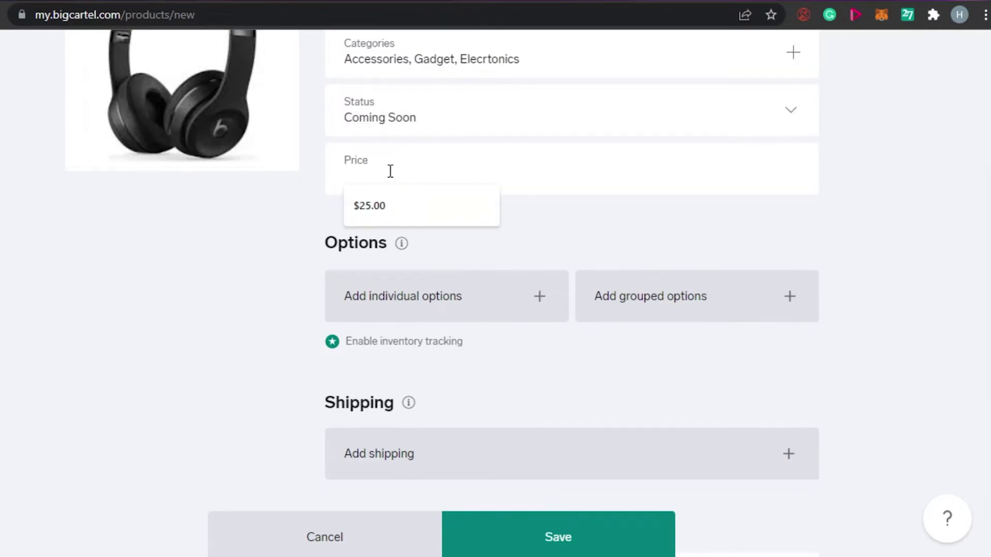
pyautogui.press('Escape')
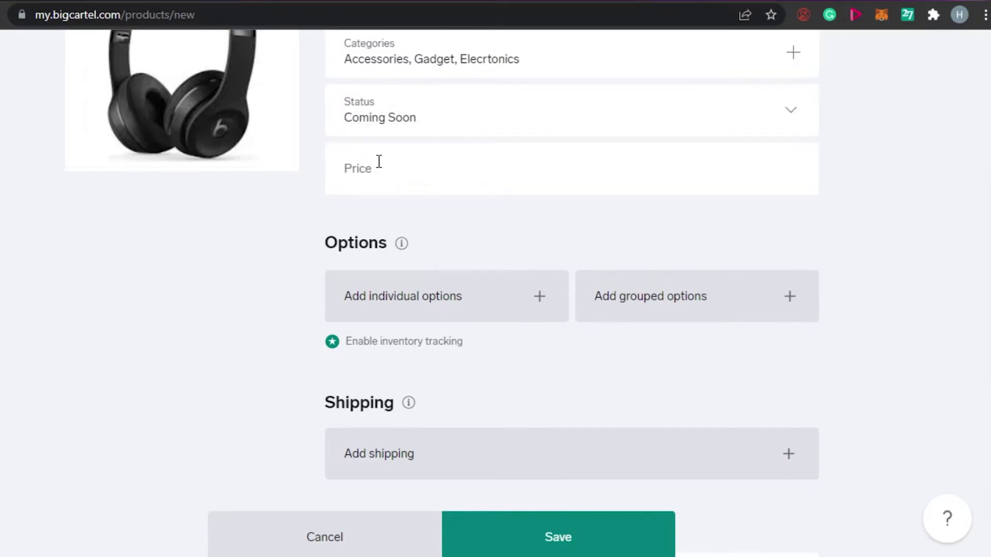
pyautogui.scroll(6, 988, 343)
pyautogui.scroll(-4, 989, 343)
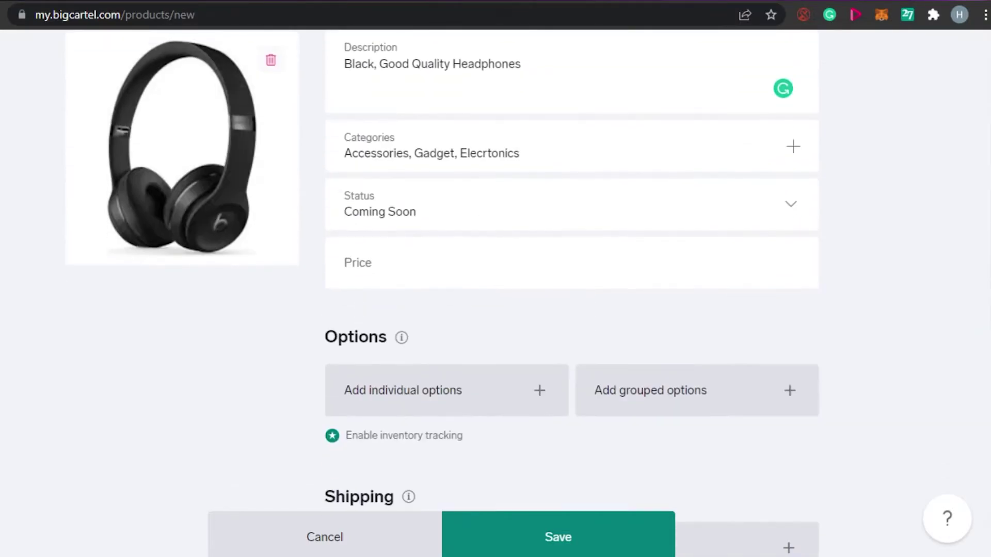
pyautogui.click(430, 272)
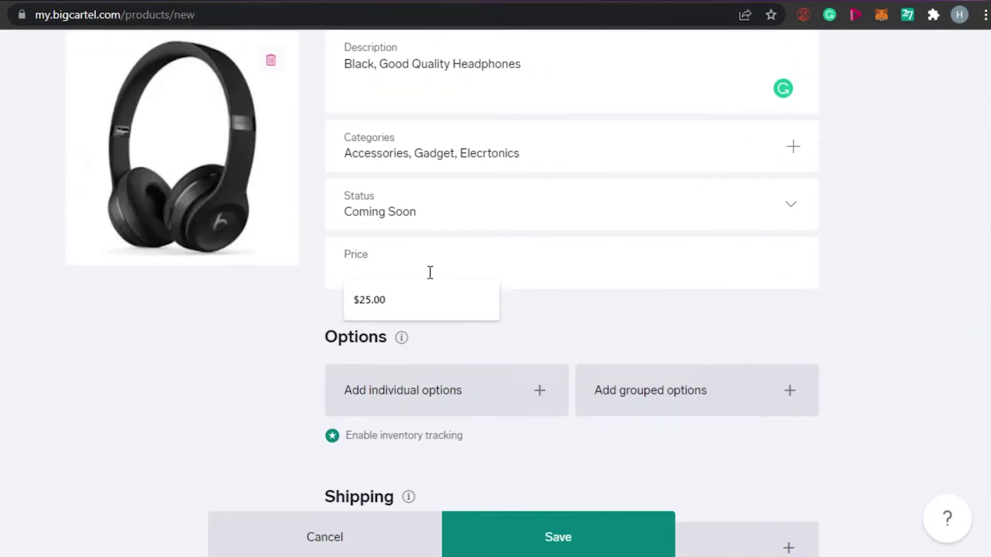
pyautogui.write('30.00$')
pyautogui.click(951, 256)
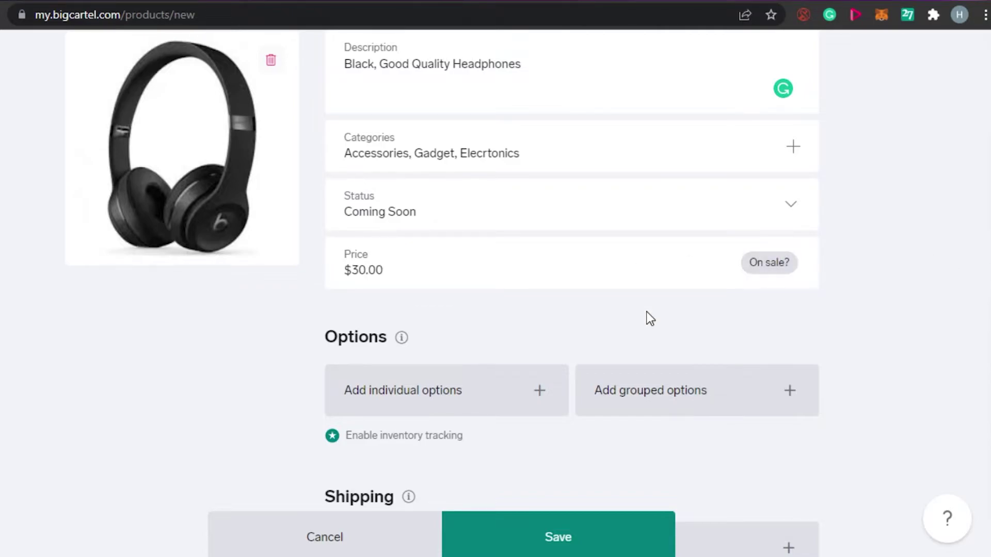
# Mark the product as on sale.
pyautogui.click(775, 275)
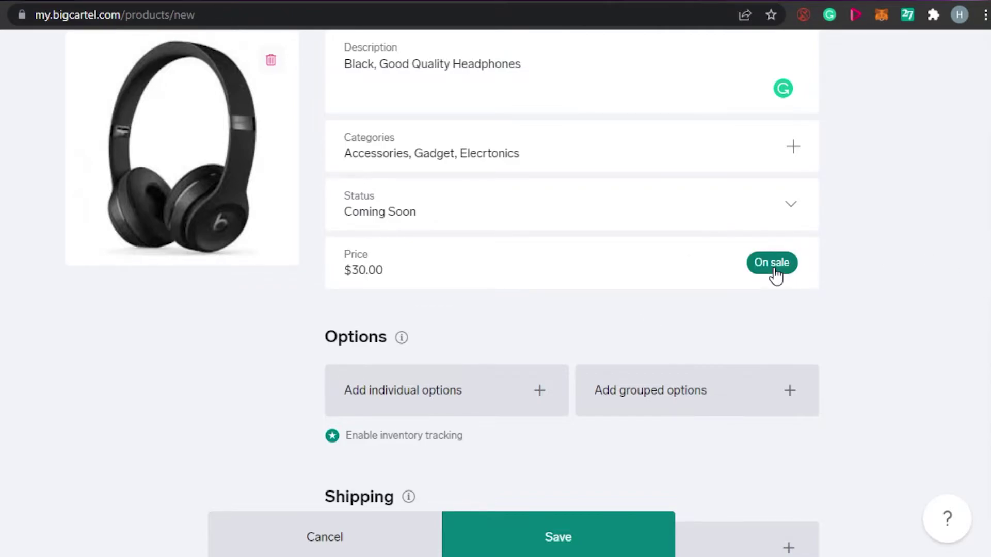
pyautogui.click(782, 272)
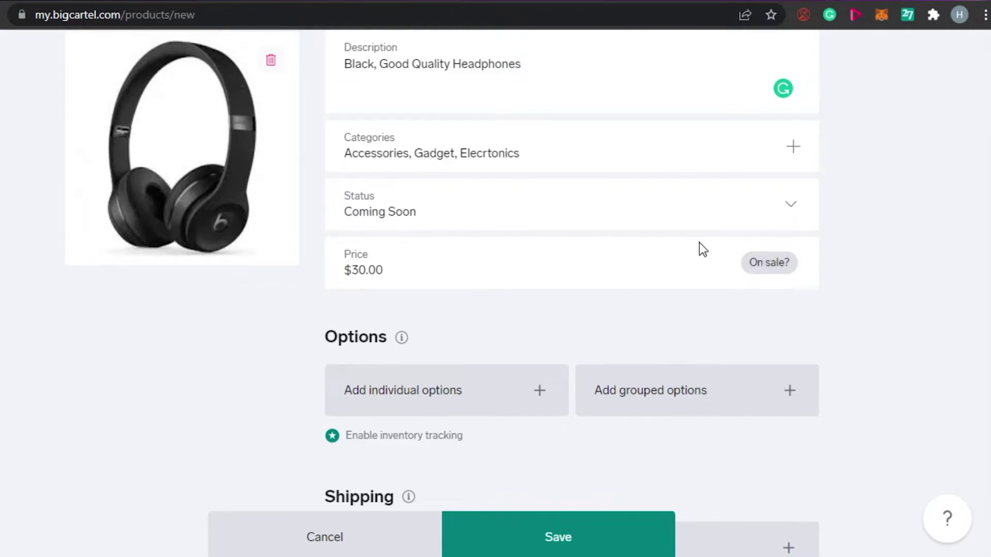
pyautogui.click(780, 267)
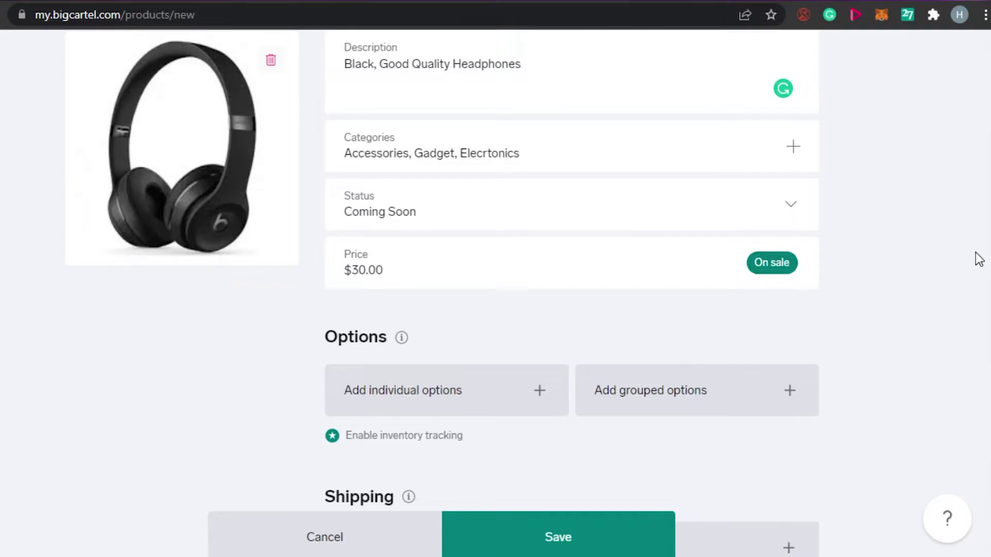
pyautogui.scroll(-2, 978, 259)
pyautogui.scroll(-2, 571, 279)
pyautogui.scroll(5, 571, 279)
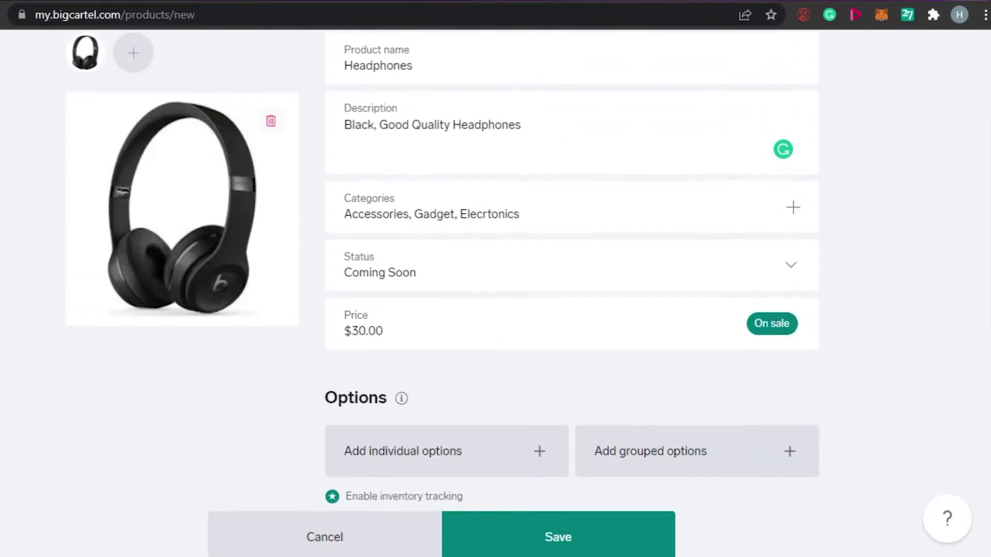
pyautogui.scroll(-6, 571, 278)
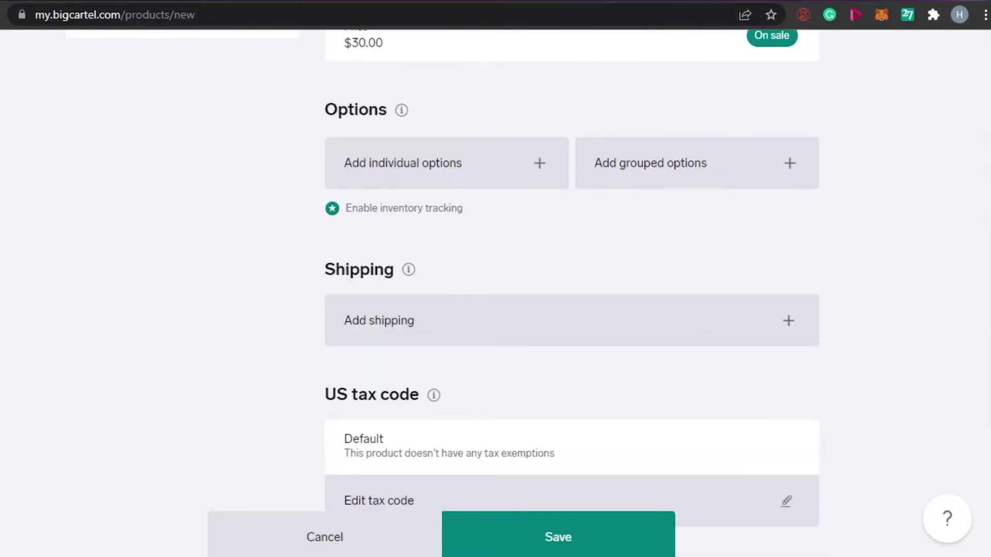
pyautogui.scroll(2, 571, 279)
pyautogui.scroll(-4, 571, 279)
pyautogui.scroll(1, 366, 85)
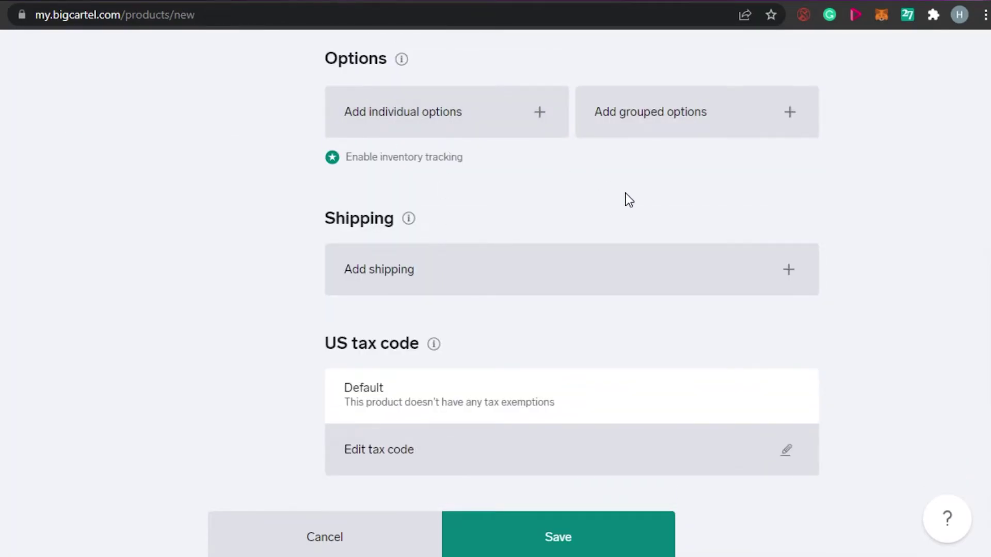
# Add two individual option rows, each named 'Name' and priced at $30.00.
pyautogui.click(537, 125)
pyautogui.click(535, 126)
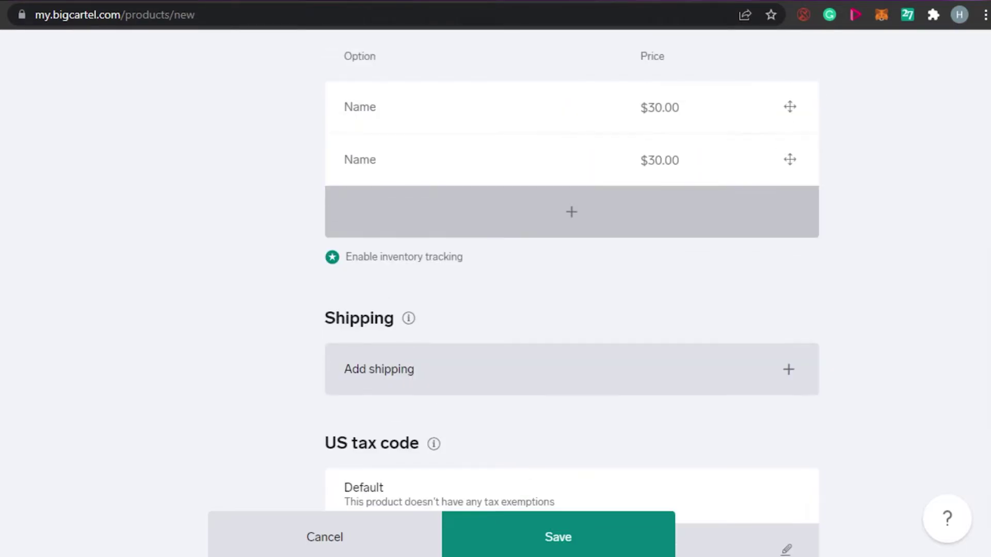
pyautogui.scroll(4, 354, 258)
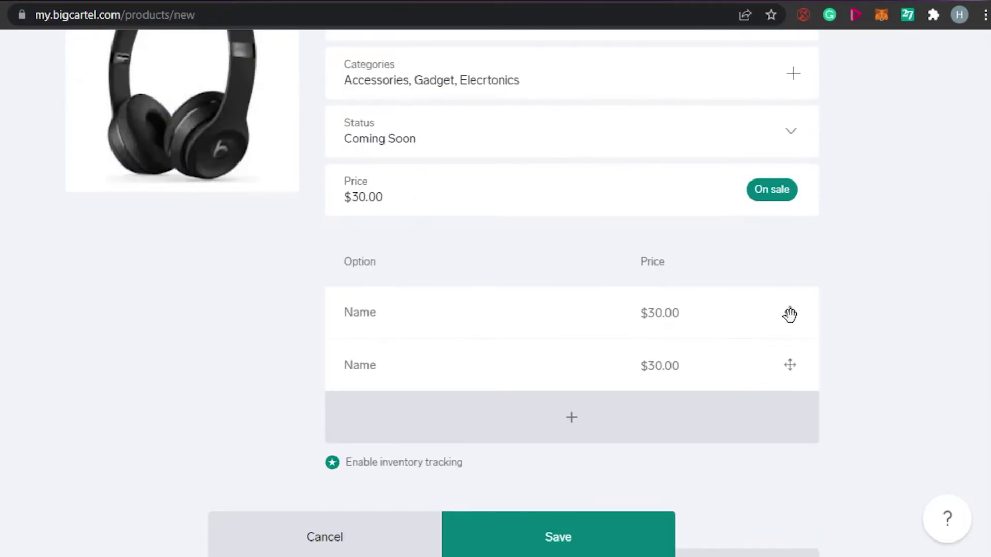
pyautogui.scroll(-6, 789, 315)
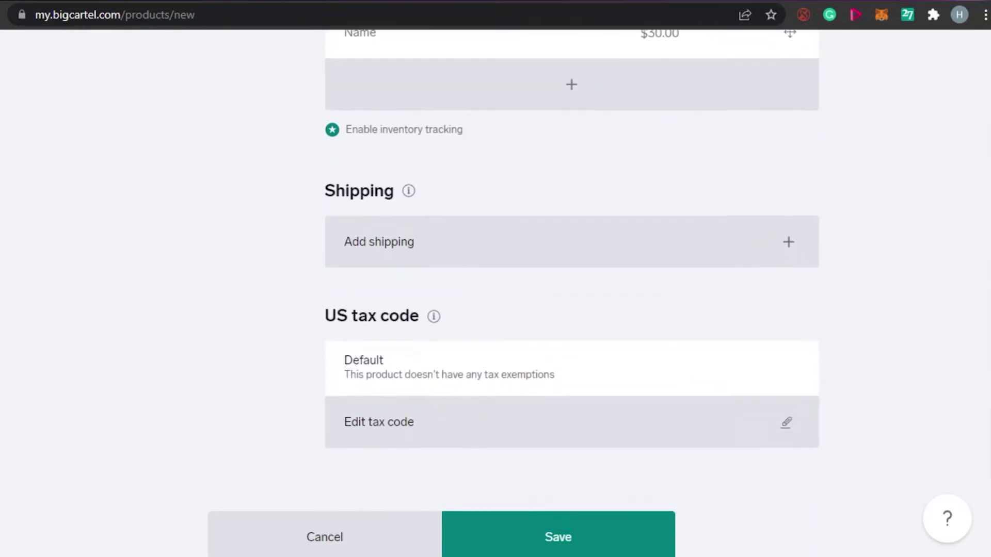
pyautogui.scroll(-2, 572, 242)
pyautogui.scroll(-2, 572, 242)
pyautogui.scroll(10, 571, 242)
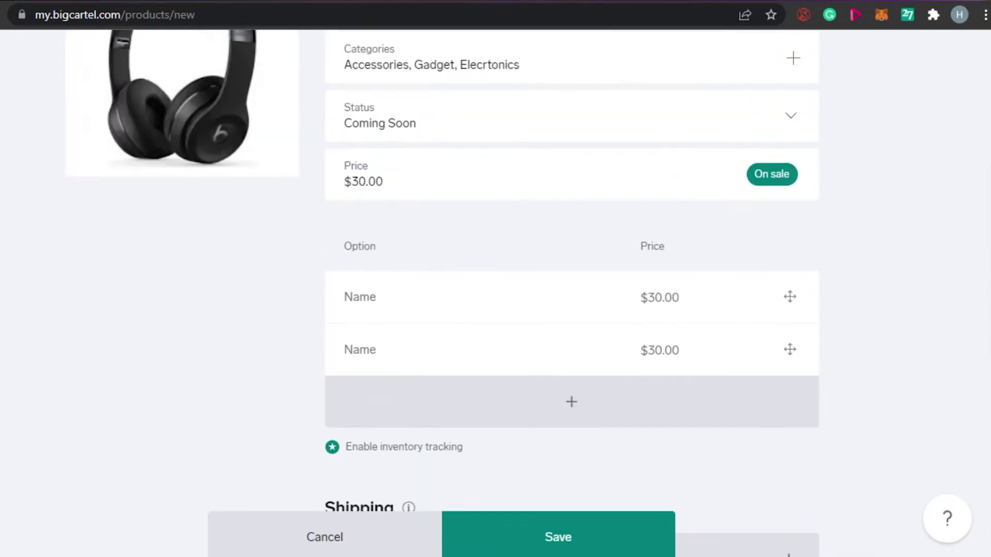
pyautogui.scroll(-7, 571, 243)
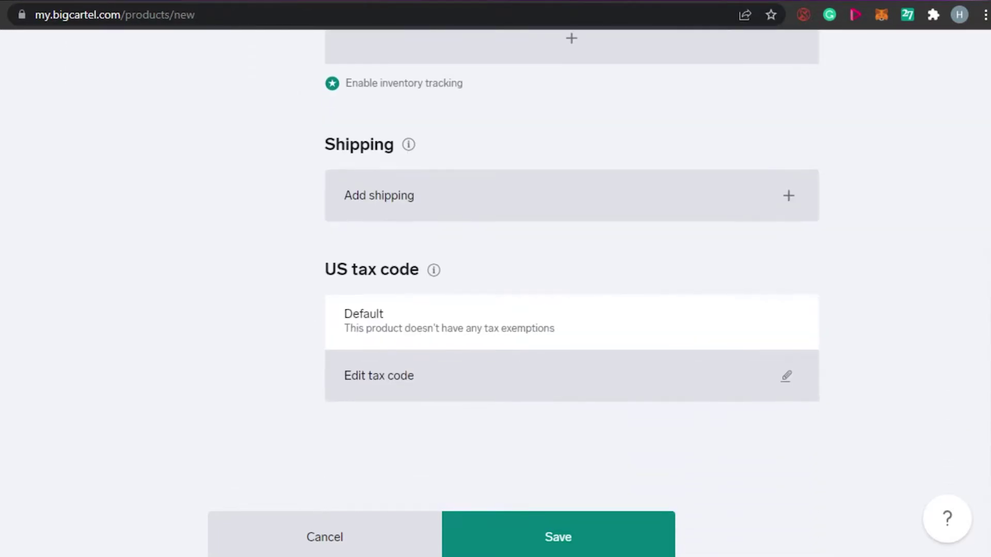
# Add a new shipping rate with Australia as the country.
pyautogui.click(746, 196)
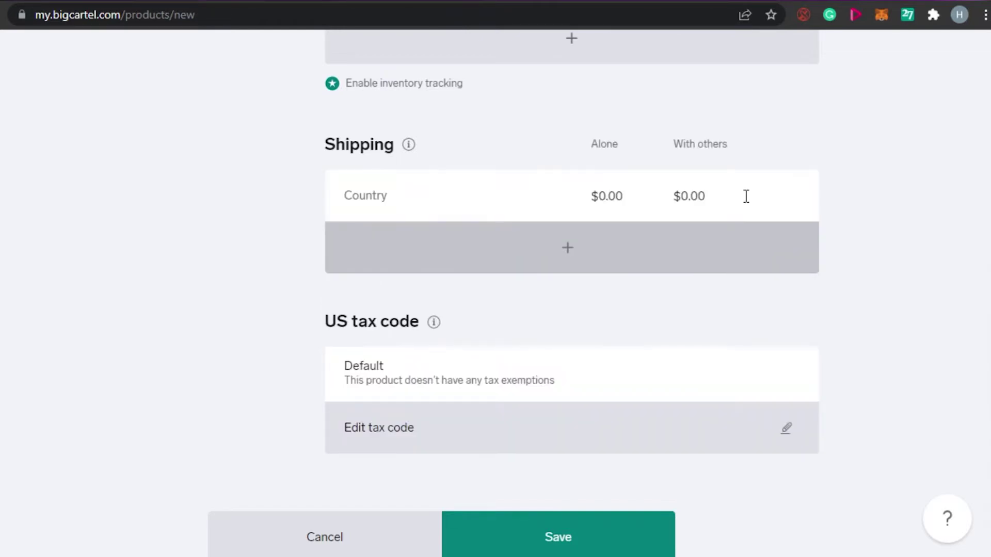
pyautogui.click(371, 195)
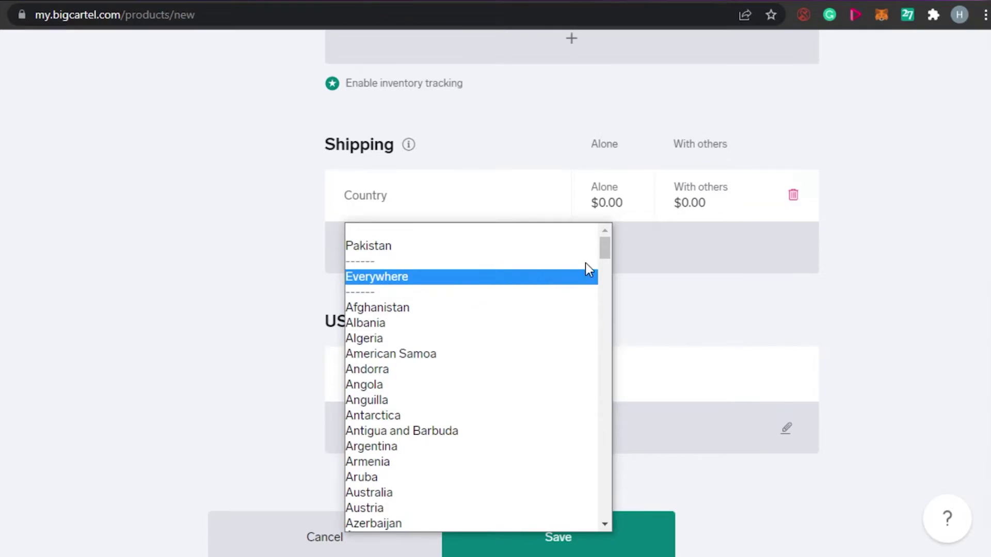
pyautogui.click(536, 279)
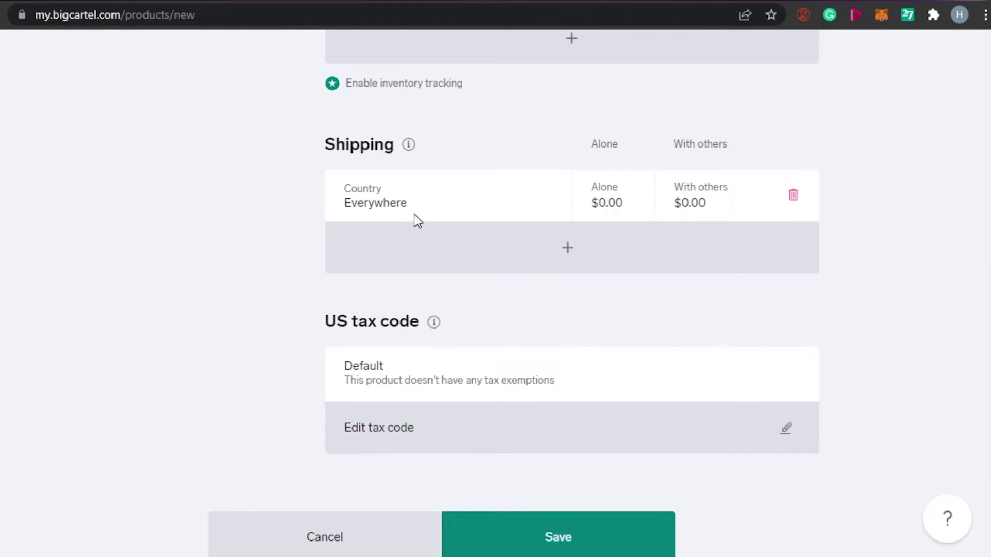
pyautogui.click(510, 215)
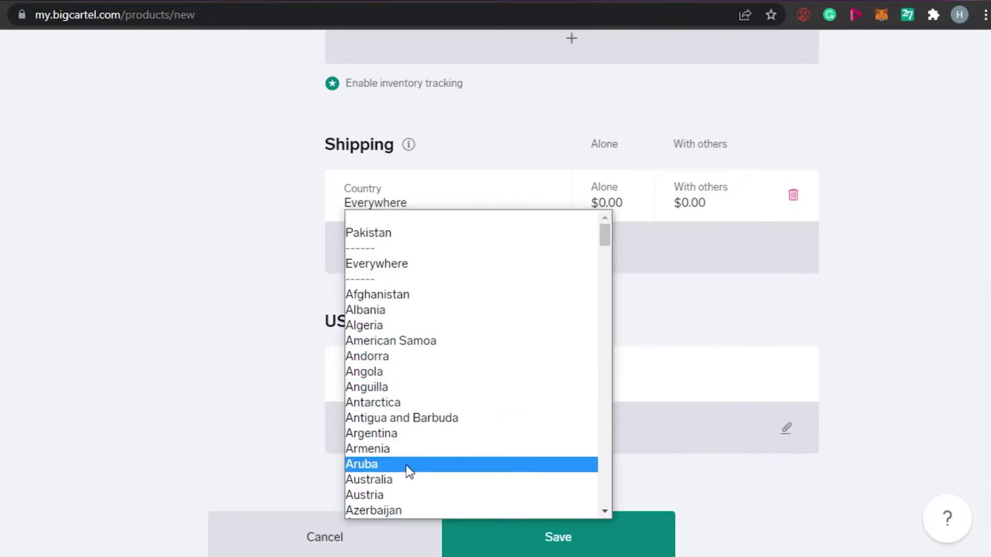
pyautogui.click(400, 479)
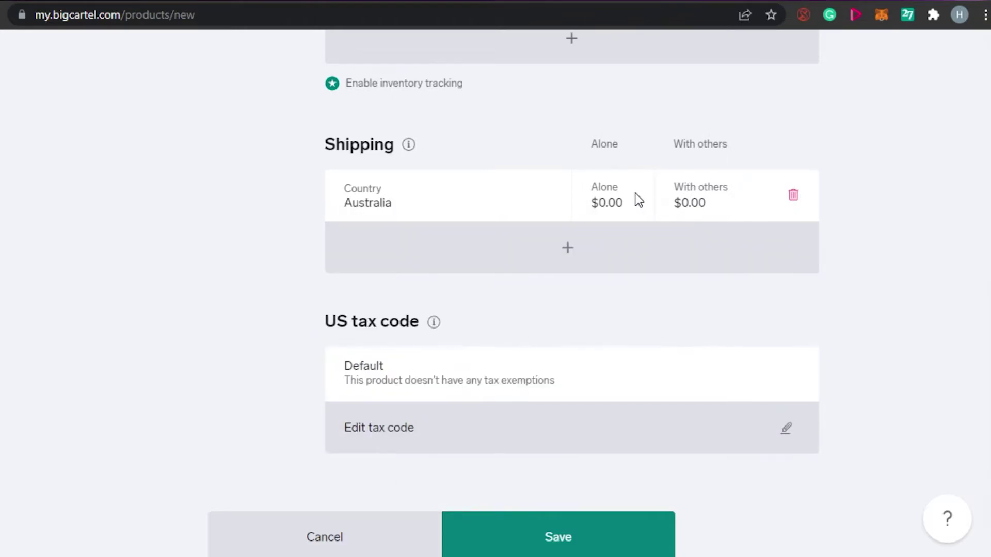
# Set Australia's shipping cost to $12.00 alone and $20.00 with other items.
pyautogui.click(609, 200)
pyautogui.click(597, 202)
pyautogui.press('BackSpace')
pyautogui.write('12')
pyautogui.click(683, 202)
pyautogui.click(713, 203)
pyautogui.press('Home')
pyautogui.write('2')
pyautogui.click(921, 240)
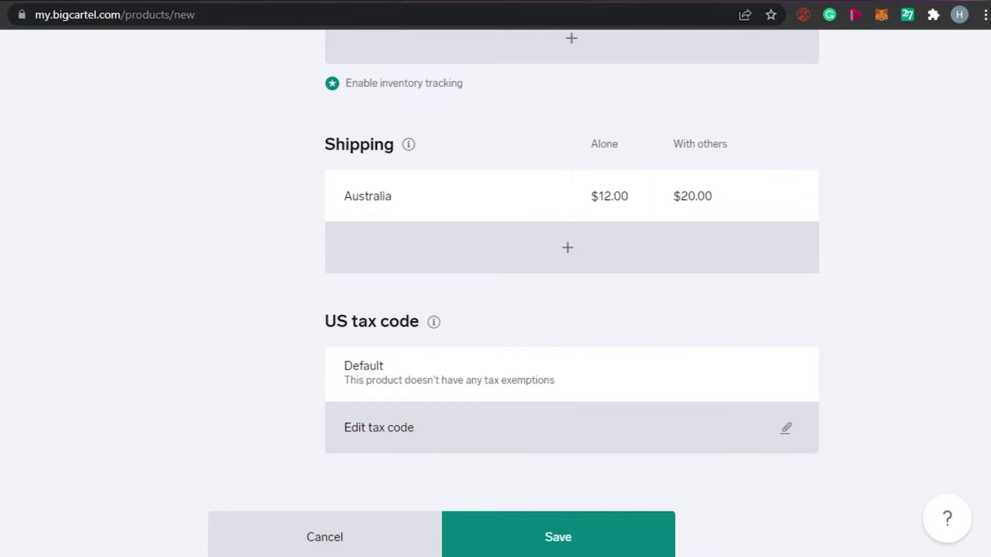
pyautogui.scroll(-2, 571, 258)
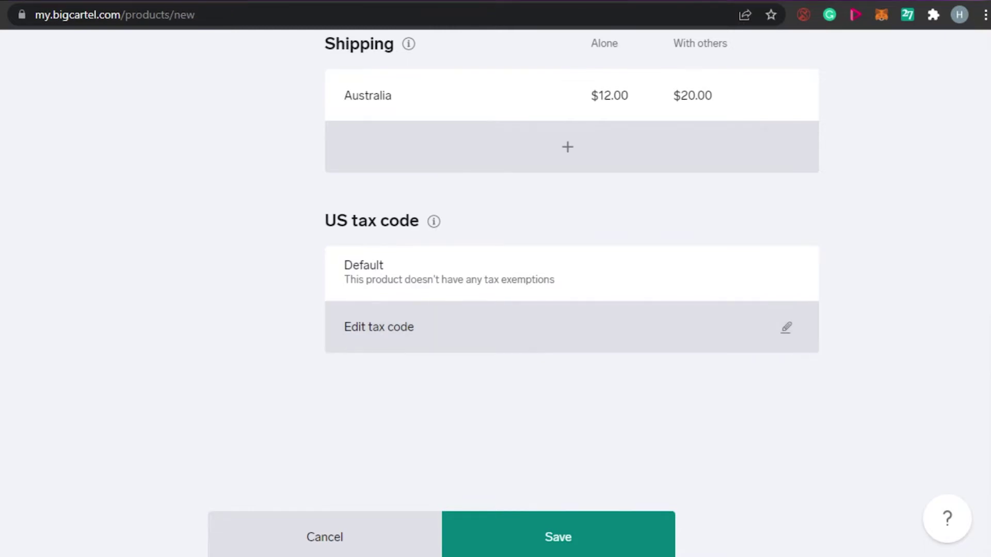
pyautogui.scroll(15, 496, 289)
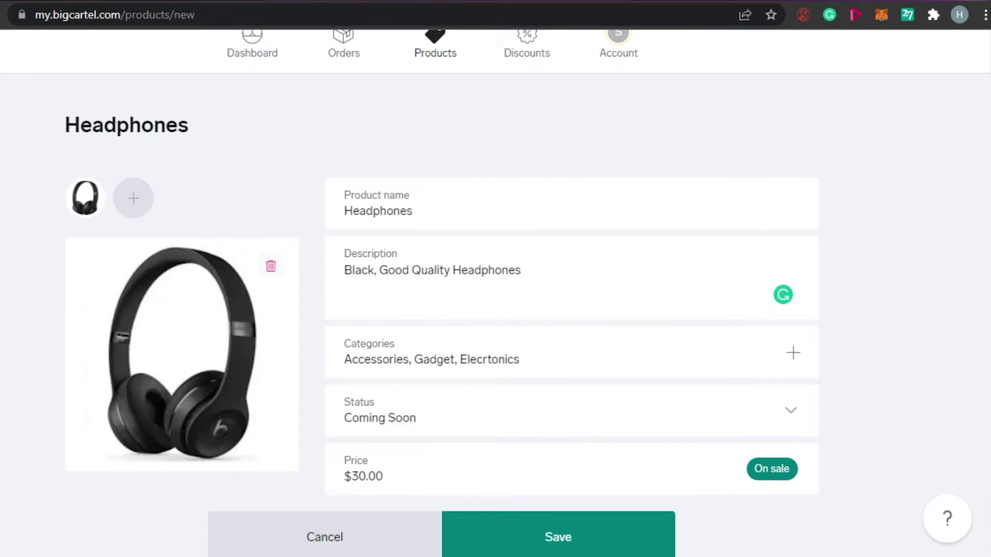
pyautogui.scroll(-15, 495, 289)
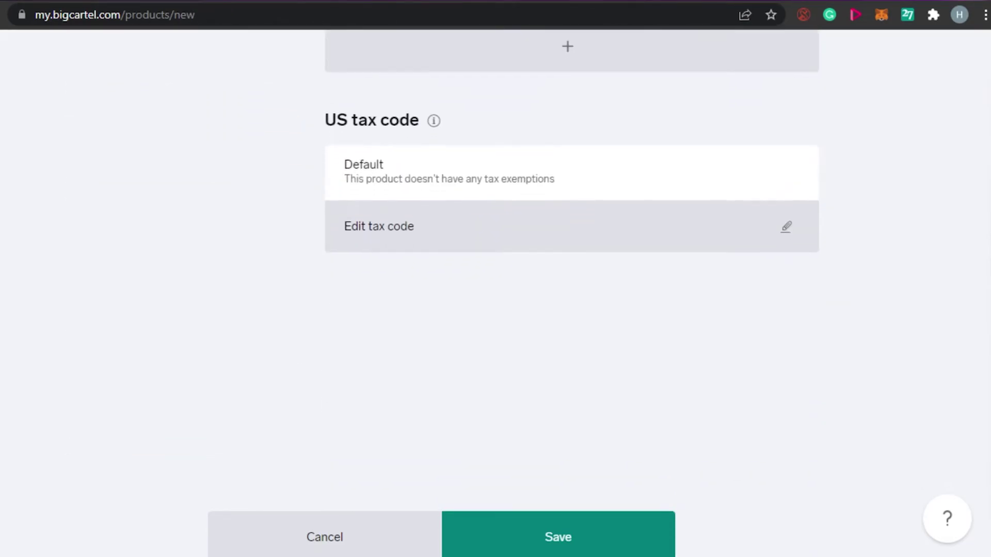
# Keep the Default tax code, save the Headphones product, and choose Design your shop.
pyautogui.click(782, 231)
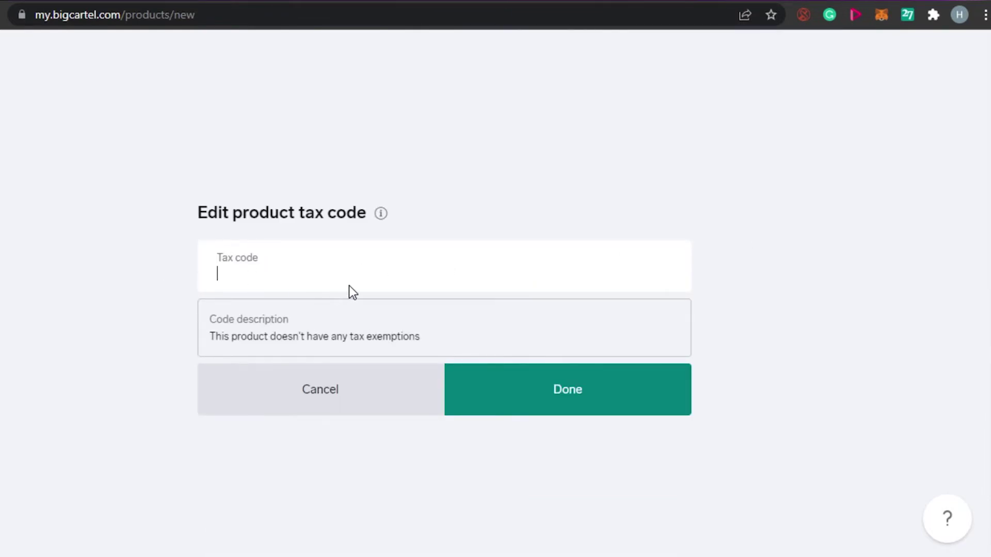
pyautogui.click(323, 402)
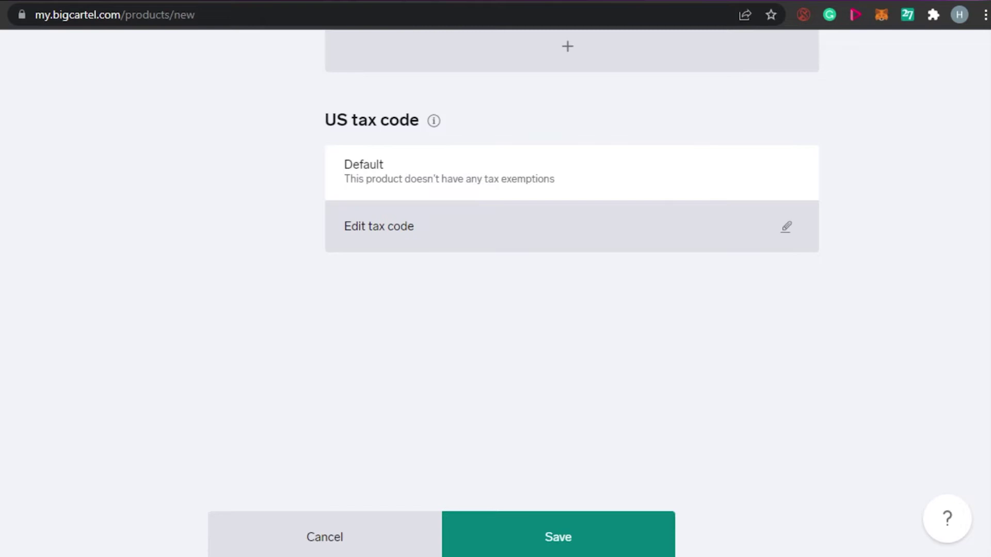
pyautogui.click(589, 533)
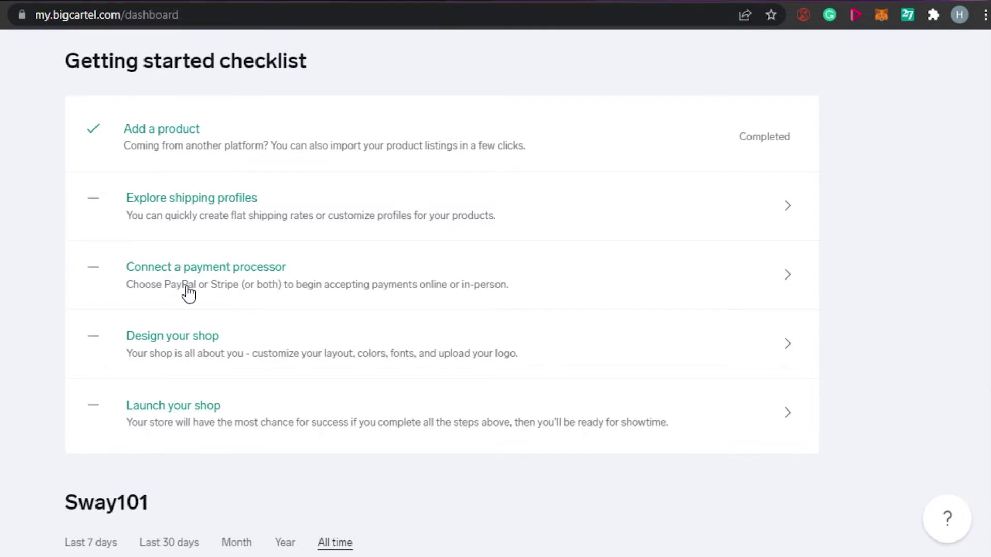
pyautogui.click(177, 358)
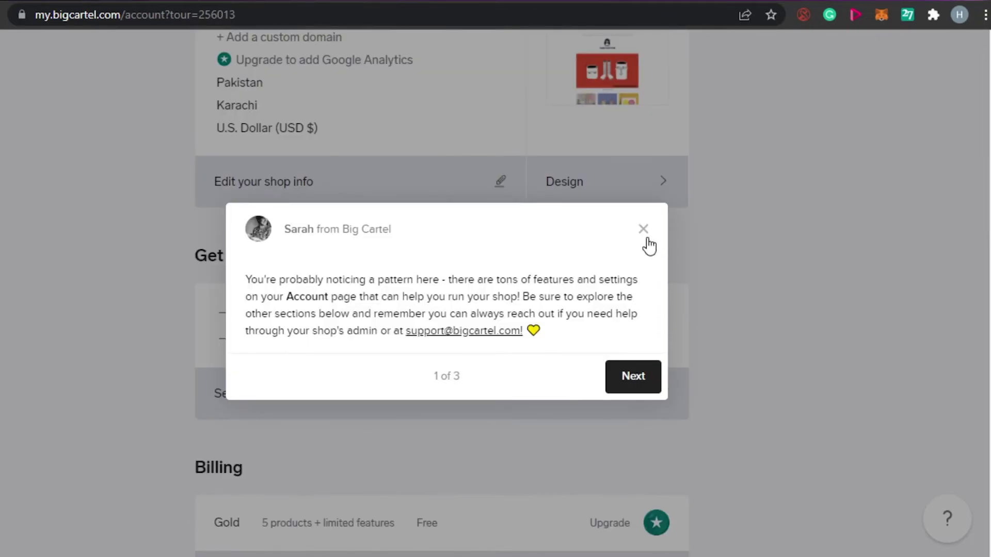
# Close the tour tip and review Maintenance mode, Luna theme, payment, security and device sections.
pyautogui.click(644, 230)
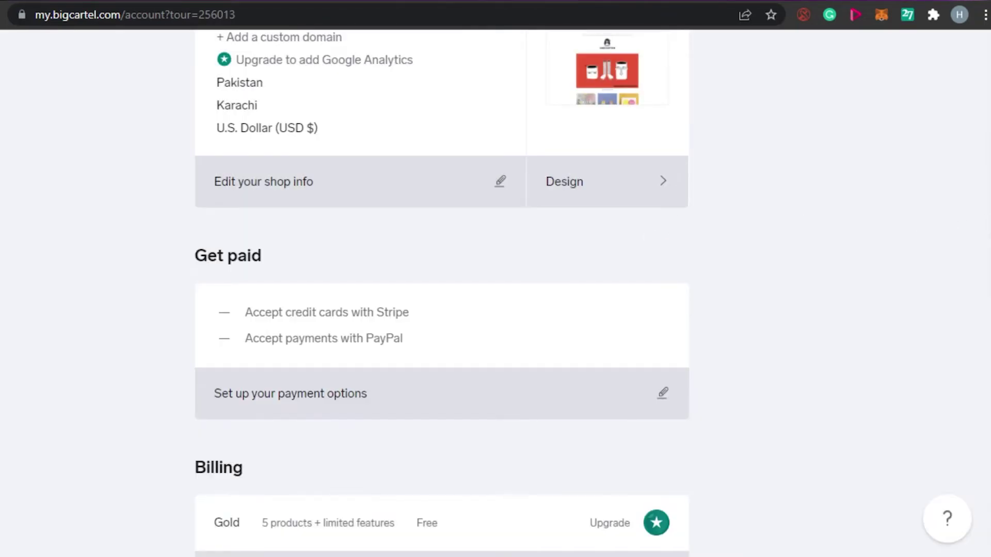
pyautogui.scroll(-20, 441, 295)
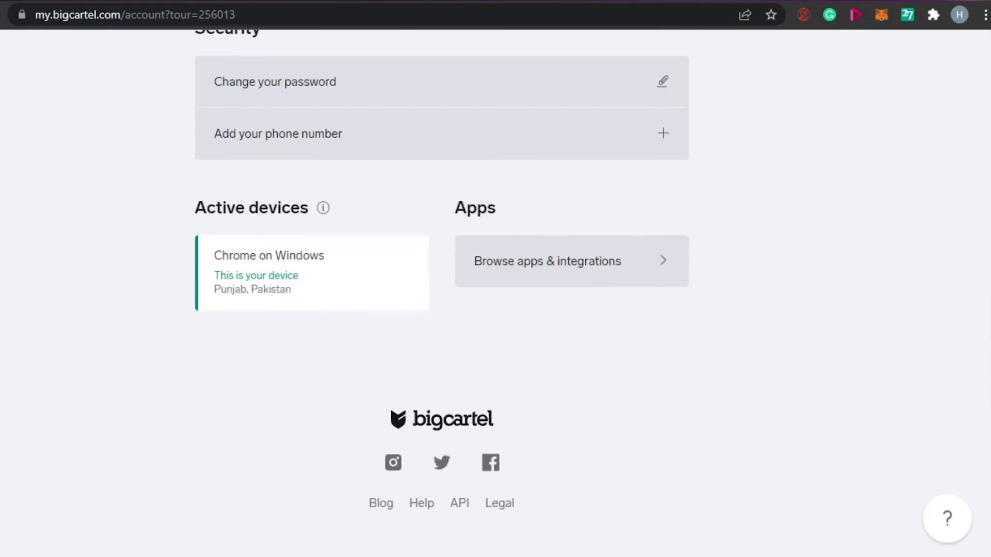
pyautogui.scroll(20, 441, 294)
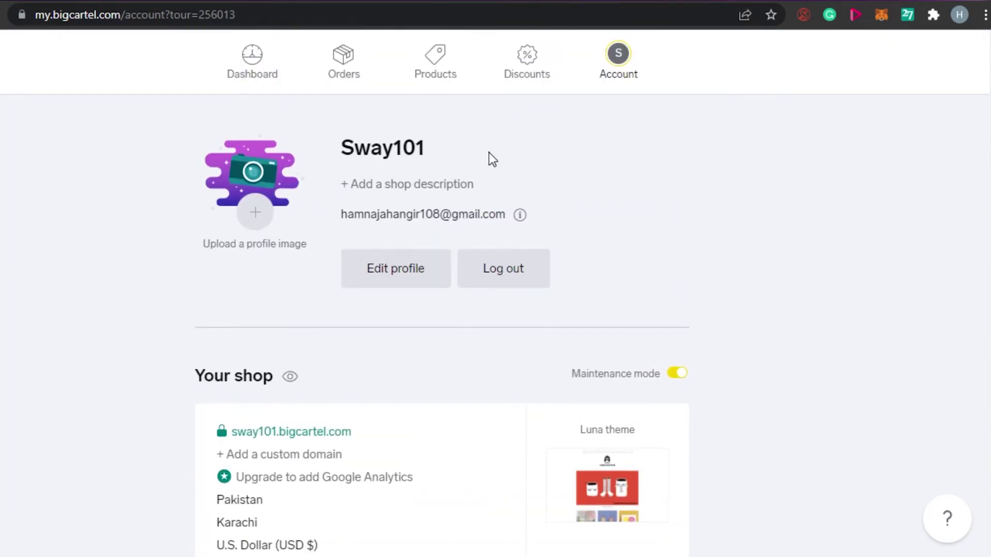
pyautogui.scroll(-10, 812, 173)
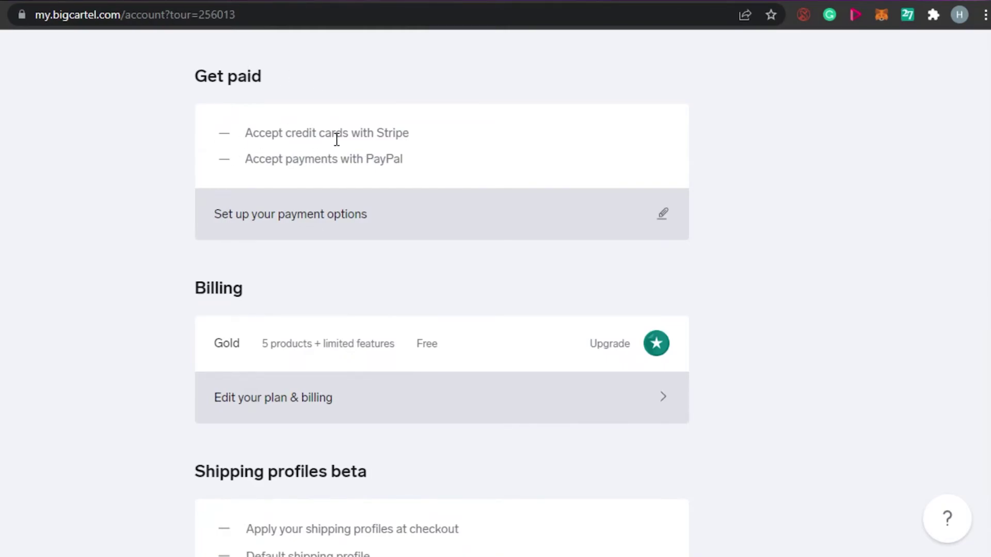
pyautogui.scroll(-5, 291, 180)
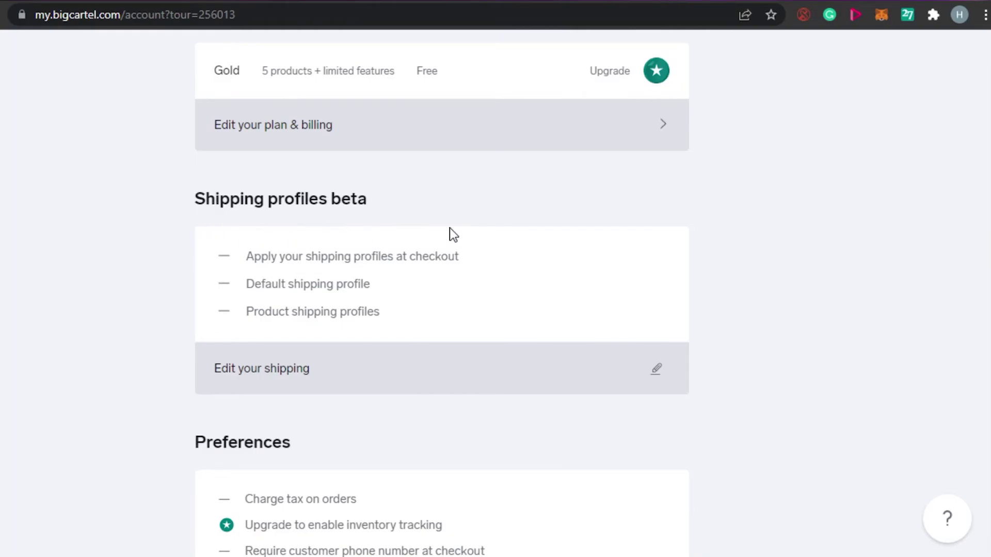
pyautogui.scroll(-4, 442, 289)
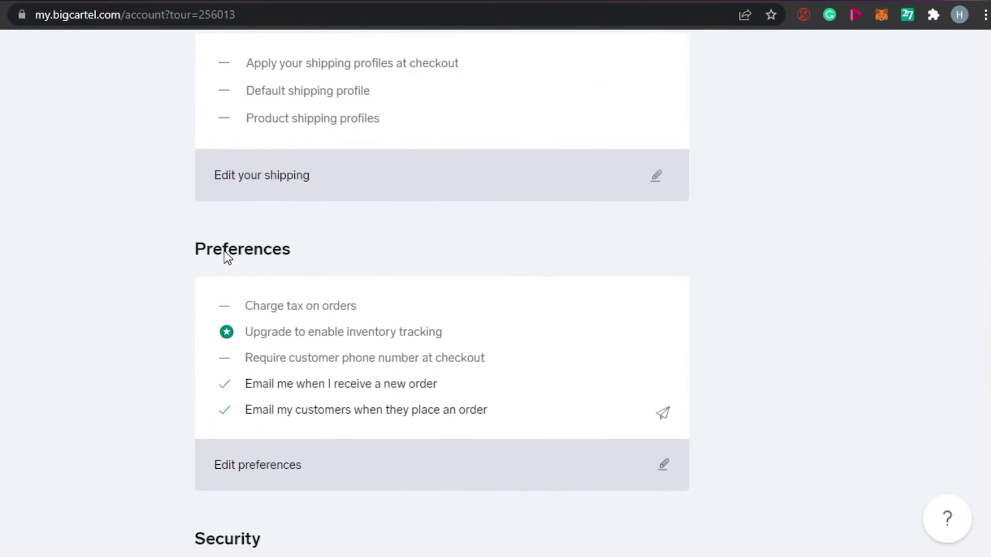
pyautogui.scroll(-5, 333, 274)
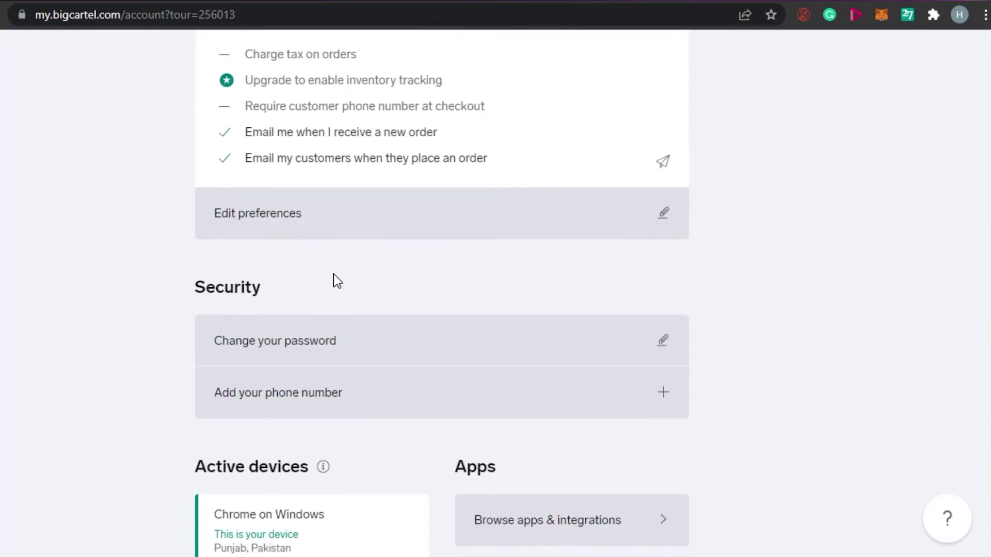
pyautogui.scroll(-2, 221, 320)
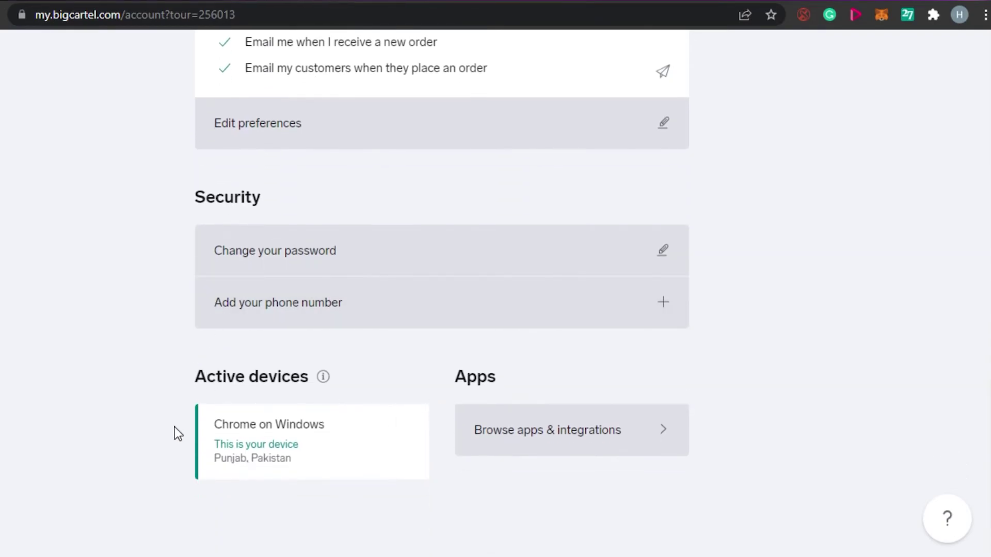
pyautogui.scroll(10, 707, 439)
pyautogui.scroll(-10, 711, 449)
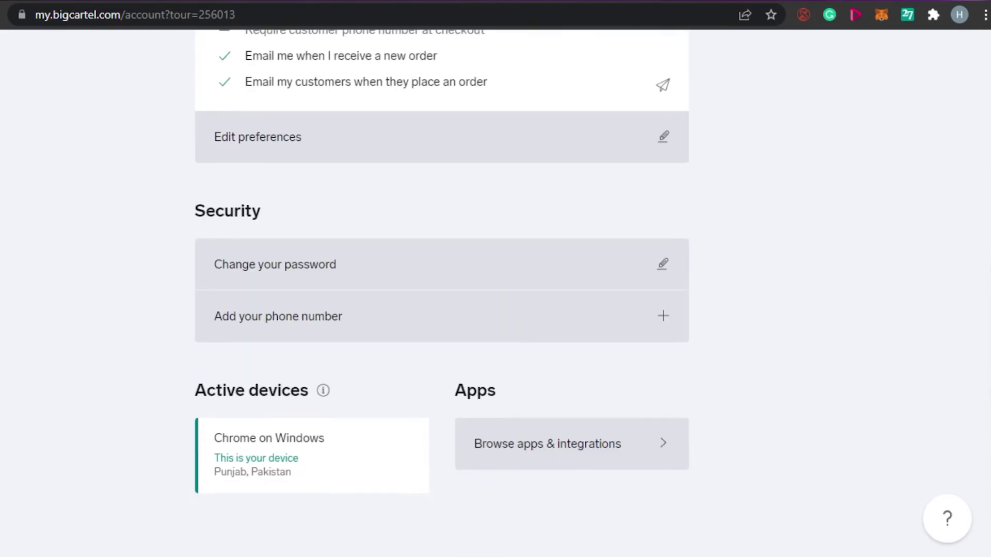
pyautogui.scroll(20, 714, 458)
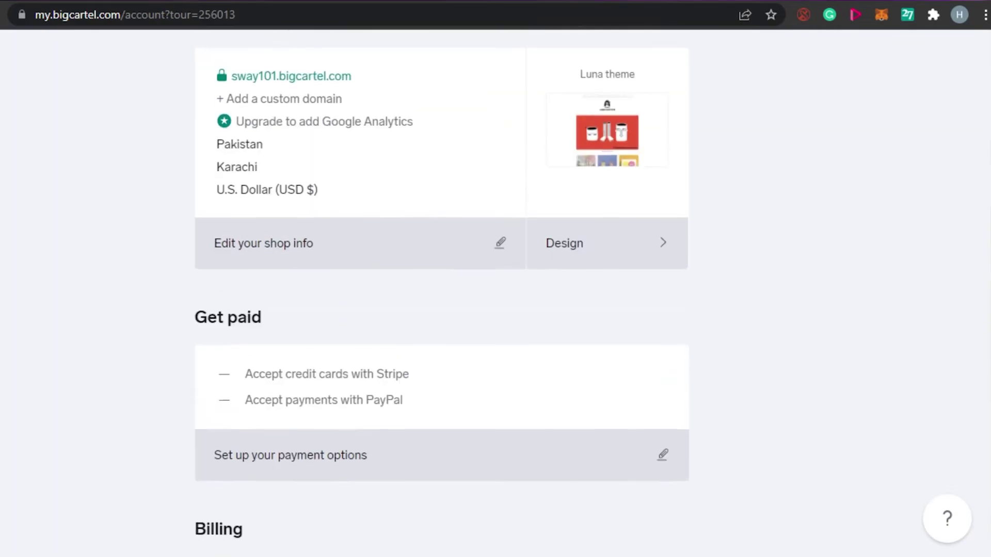
pyautogui.scroll(5, 441, 294)
pyautogui.scroll(-20, 441, 294)
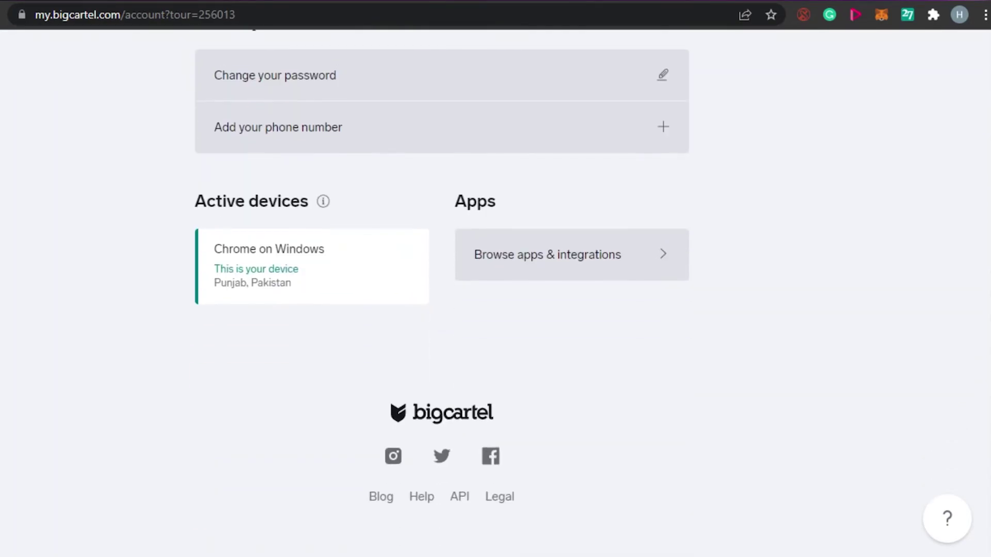
pyautogui.scroll(20, 441, 294)
pyautogui.scroll(2, 441, 294)
pyautogui.scroll(-20, 441, 294)
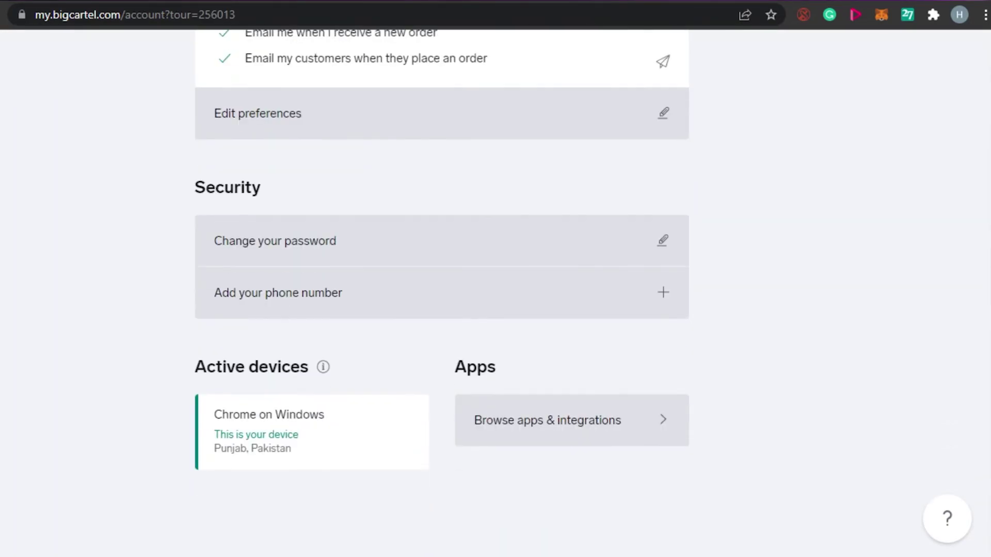
pyautogui.scroll(6, 441, 294)
pyautogui.scroll(20, 441, 294)
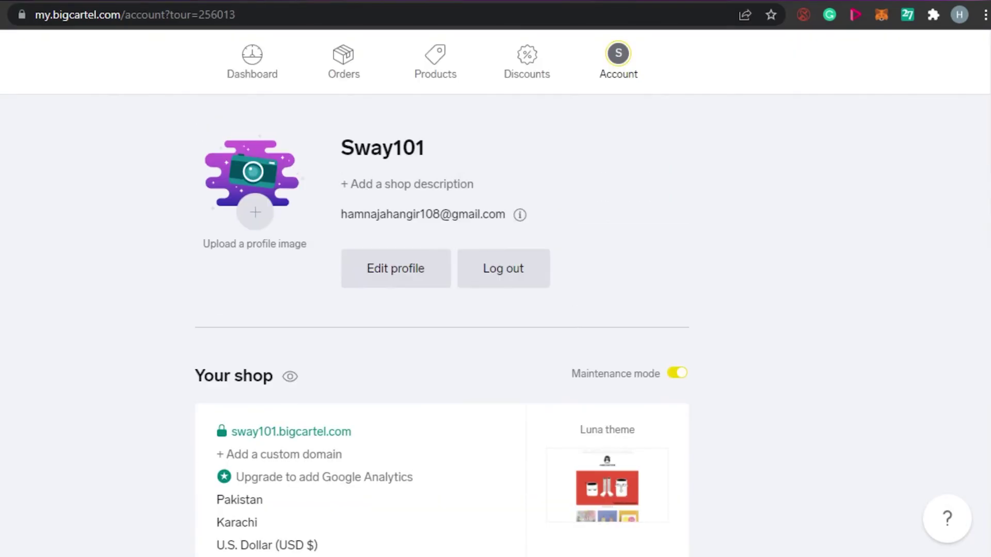
pyautogui.scroll(-20, 441, 294)
pyautogui.scroll(20, 441, 294)
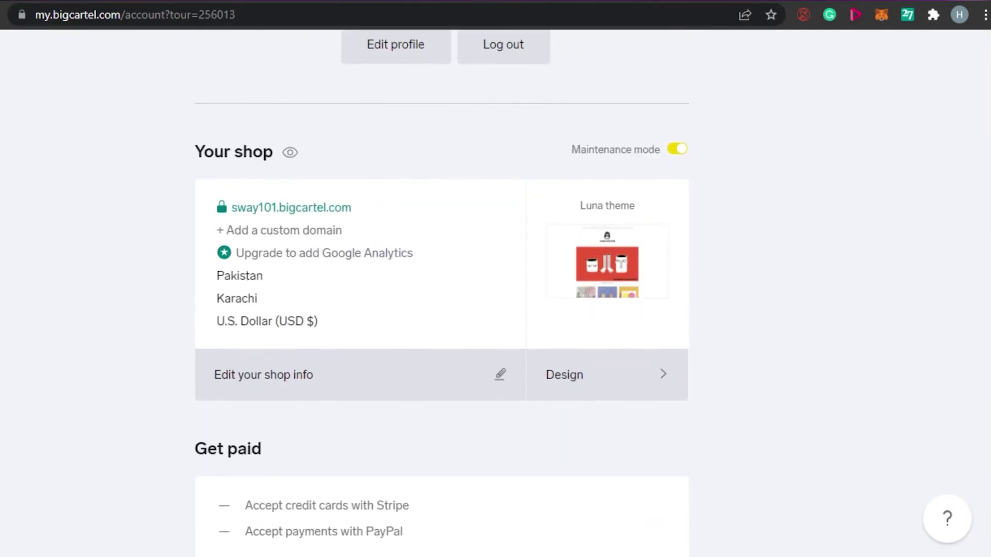
pyautogui.scroll(-4, 646, 168)
pyautogui.scroll(3, 646, 168)
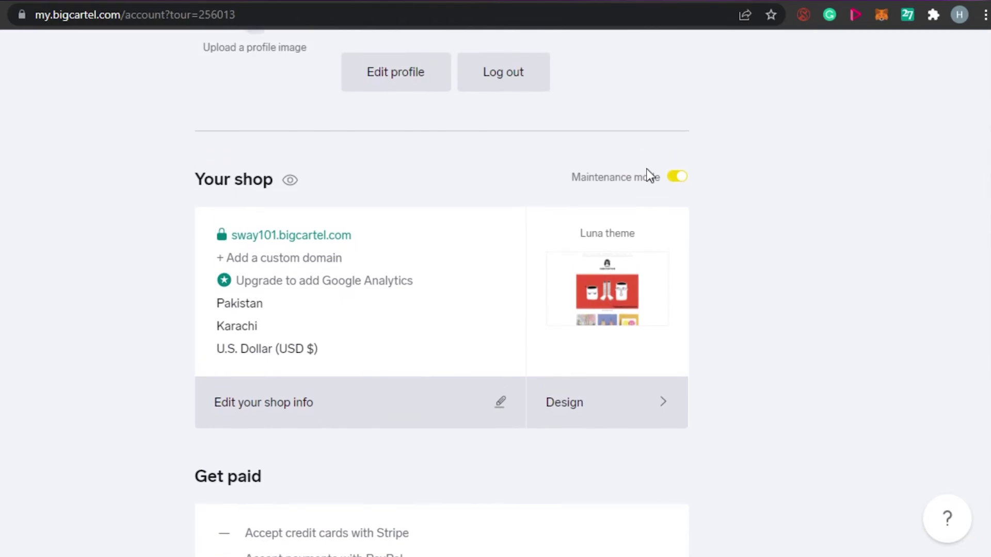
# Preview the Sway101 shop and its headphones product in the design editor's Settings sidebar and preview, then exit the editor.
pyautogui.click(596, 404)
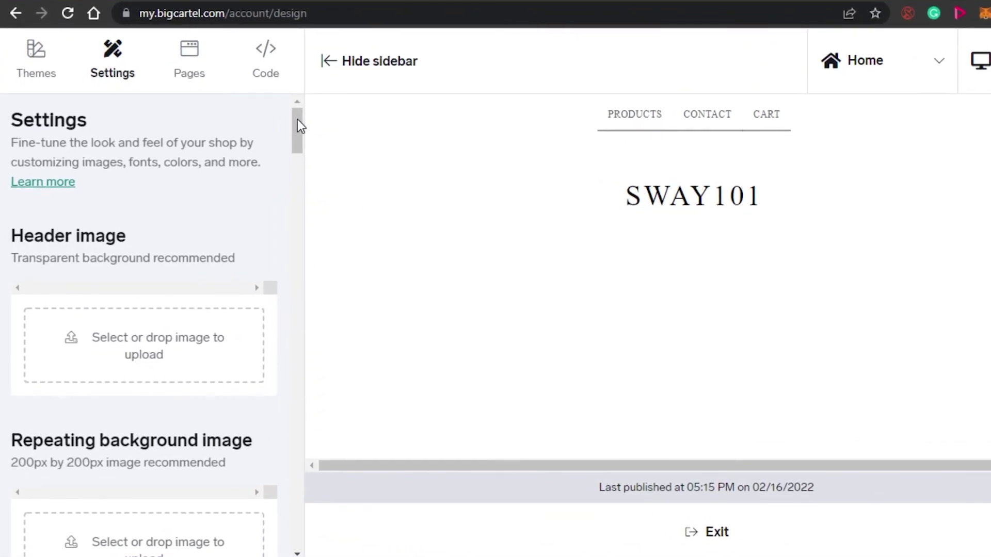
pyautogui.scroll(-10, 297, 119)
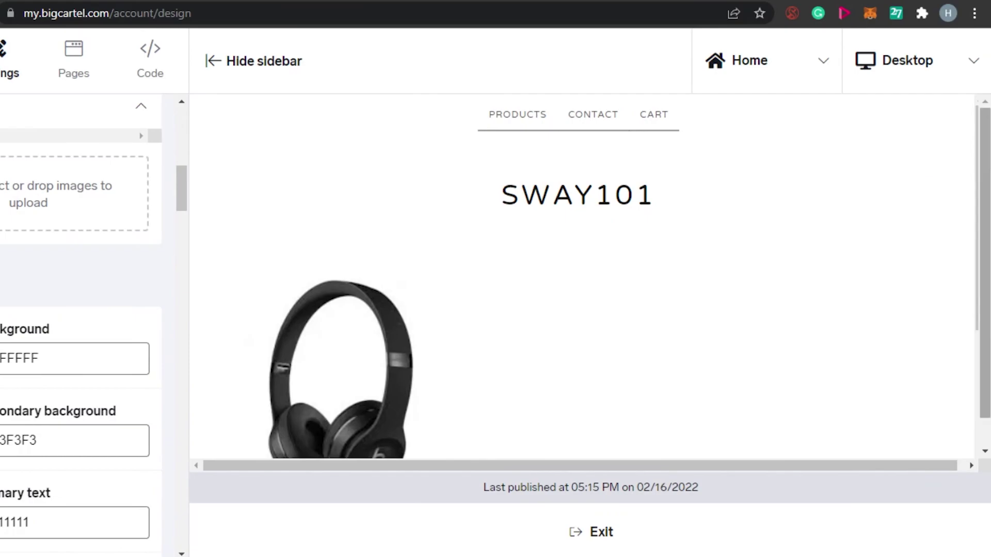
pyautogui.scroll(-1, 318, 277)
pyautogui.moveTo(214, 200); pyautogui.dragTo(217, 399)
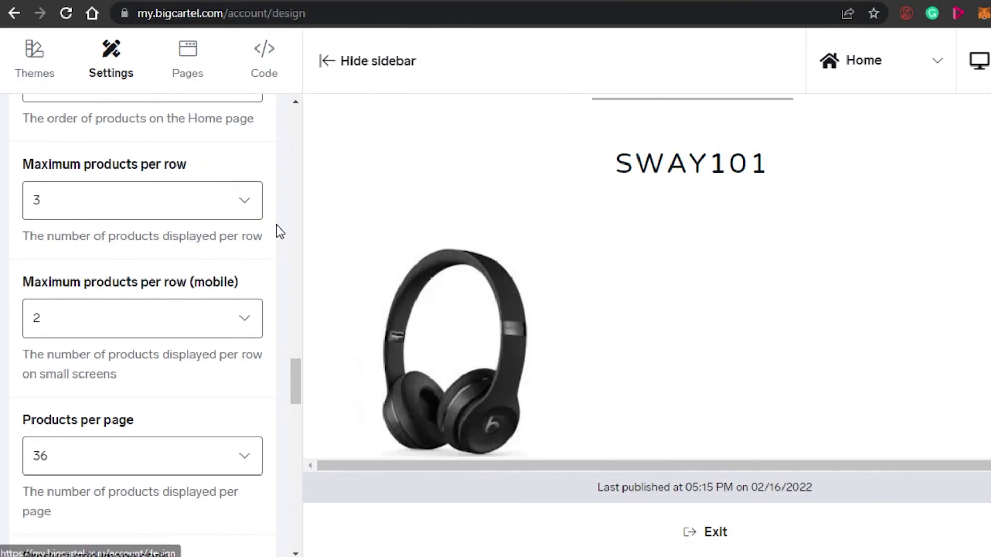
pyautogui.moveTo(289, 388); pyautogui.dragTo(296, 222)
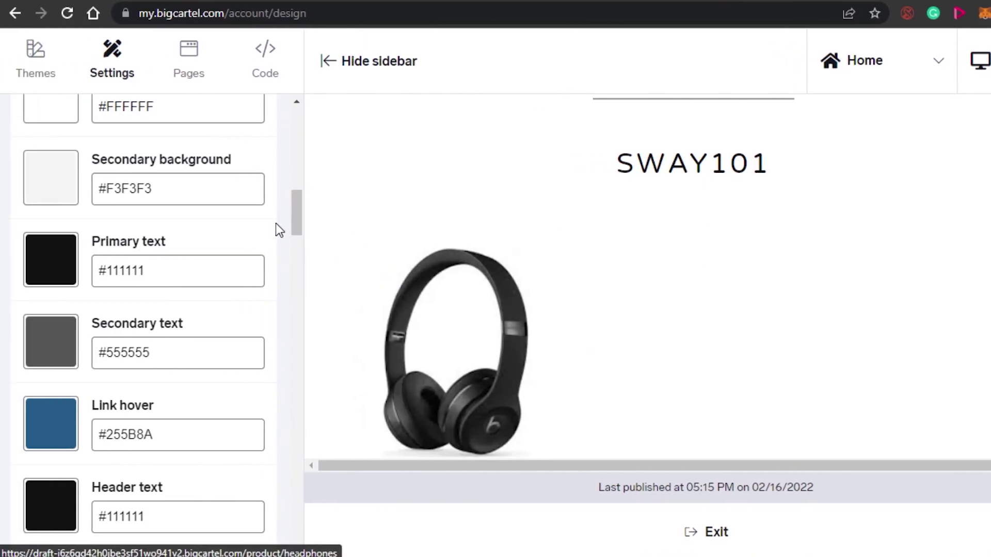
pyautogui.moveTo(294, 232); pyautogui.dragTo(297, 141)
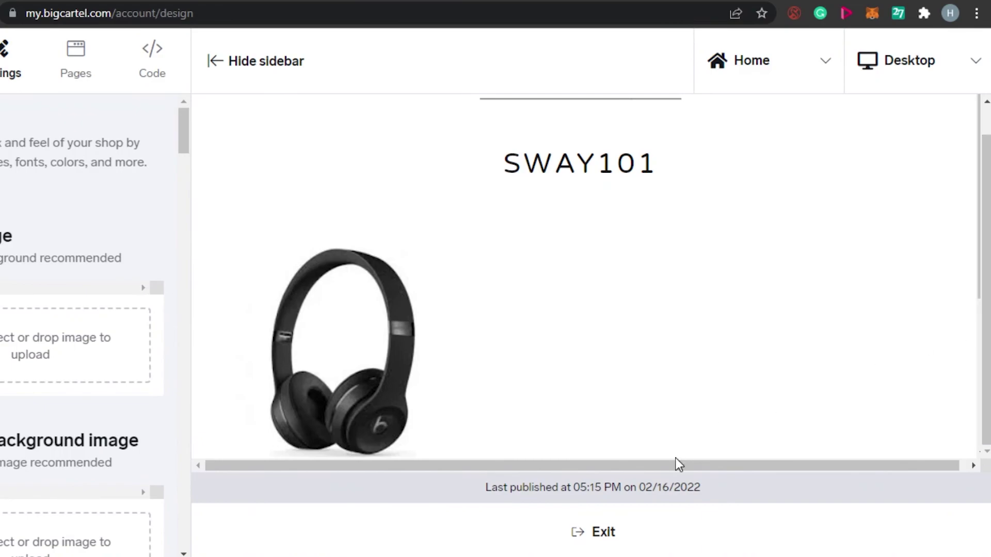
pyautogui.click(608, 537)
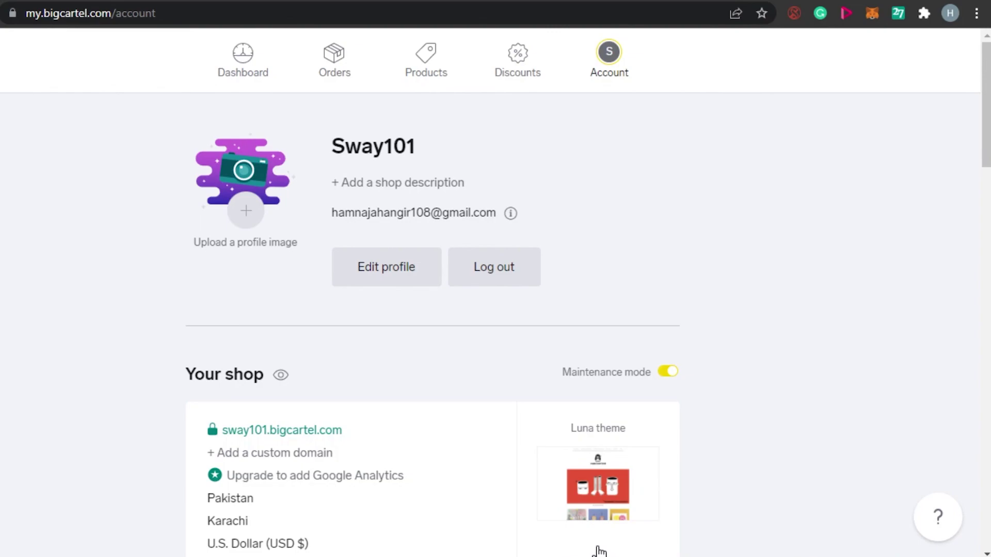
# Go back to the Sway101 dashboard with its getting started checklist.
pyautogui.click(241, 67)
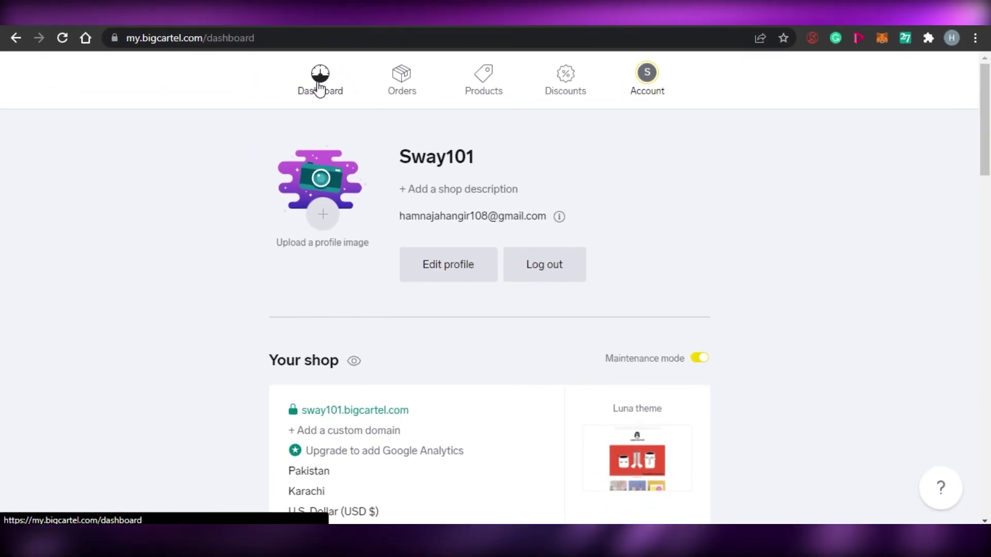